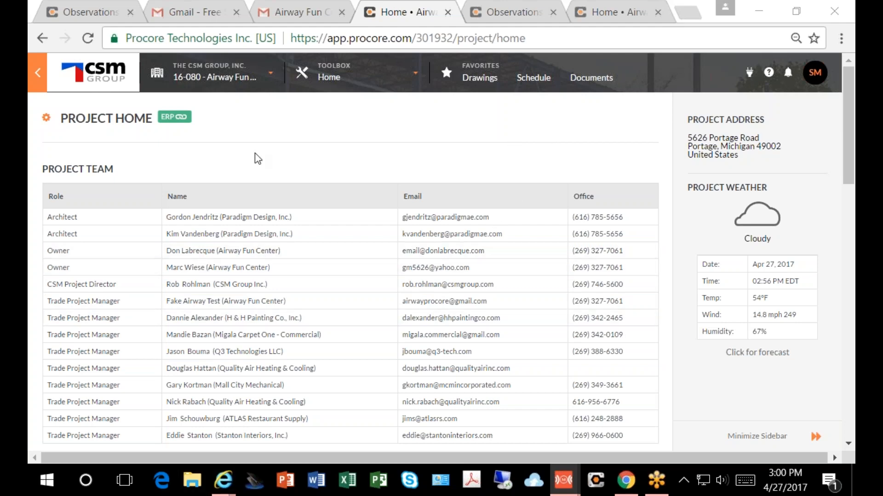
Step: Examine the project home page's team list, project overview, recently changed items and the observations due in the next 7 days
scroll(252, 171, "down", 5)
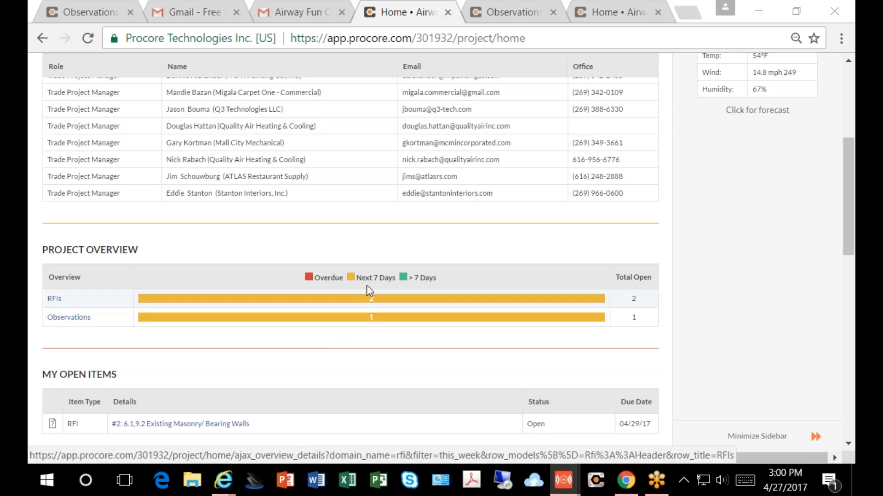
scroll(366, 292, "up", 5)
left_click(322, 76)
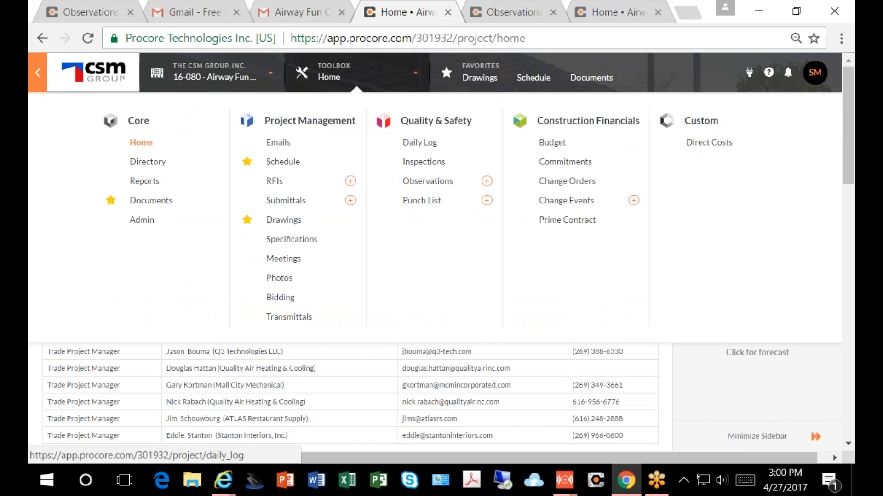
left_click(350, 64)
scroll(356, 73, "down", 15)
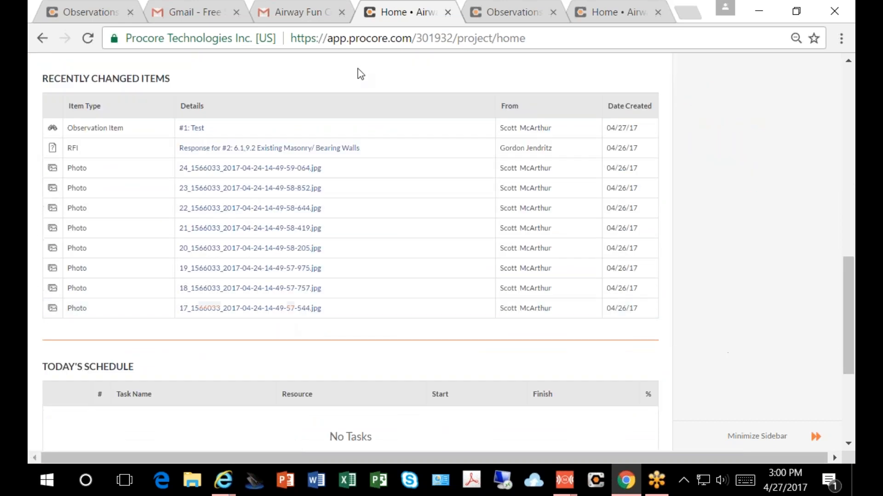
scroll(349, 126, "up", 4)
scroll(349, 101, "up", 2)
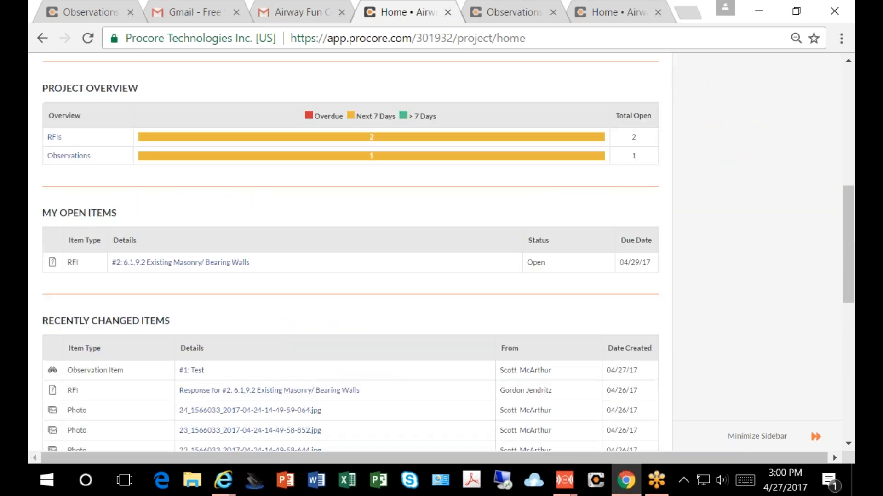
left_click(338, 158)
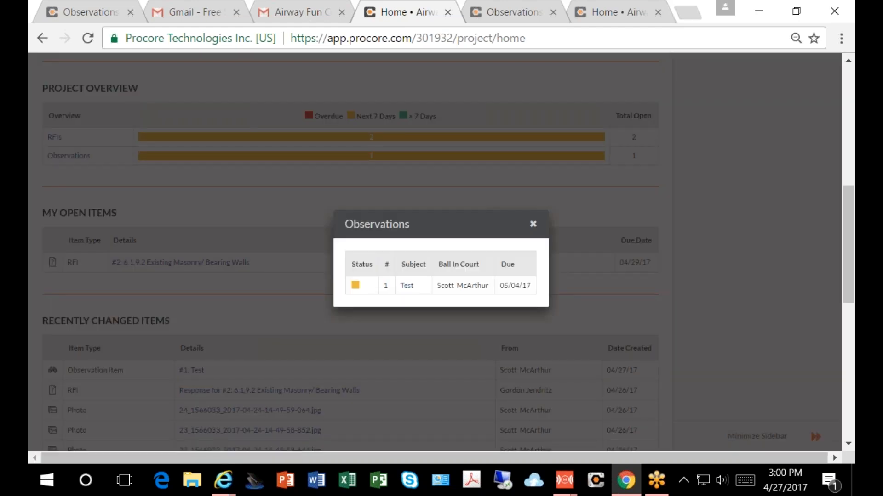
left_click(288, 183)
scroll(356, 229, "up", 10)
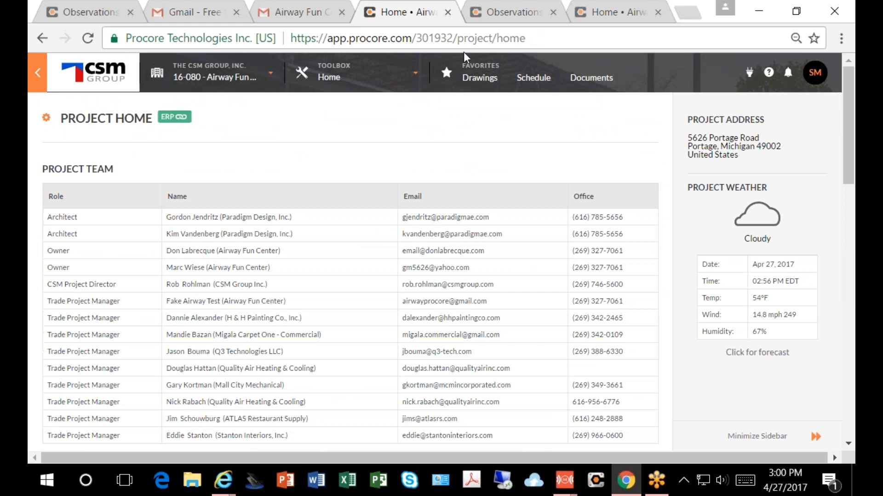
Step: Open the project's Observations tool and look through the filters available for the list
left_click(327, 78)
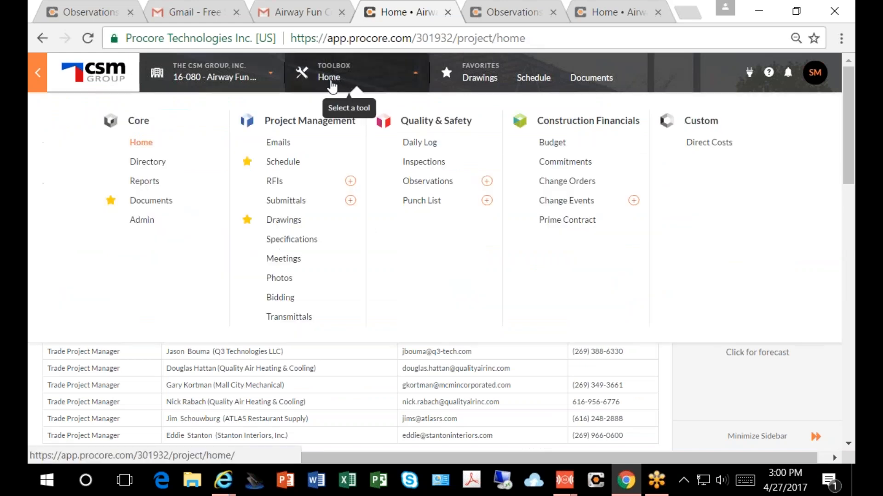
left_click(417, 183)
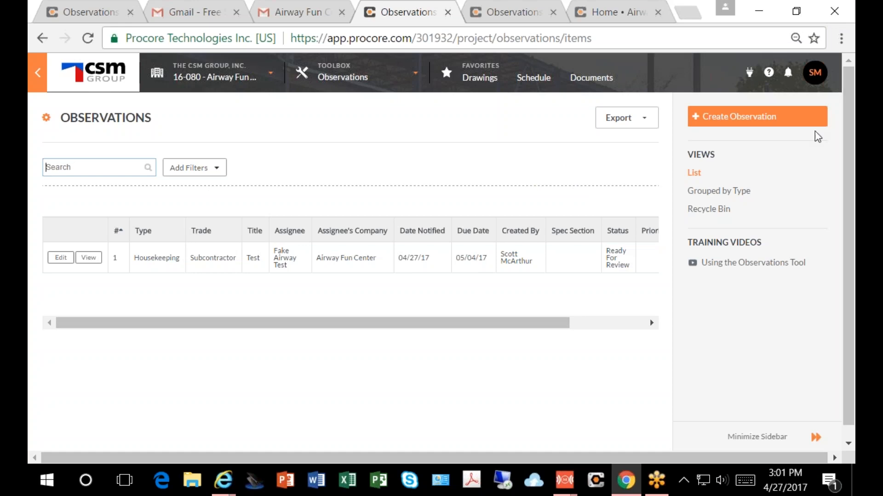
left_click(216, 171)
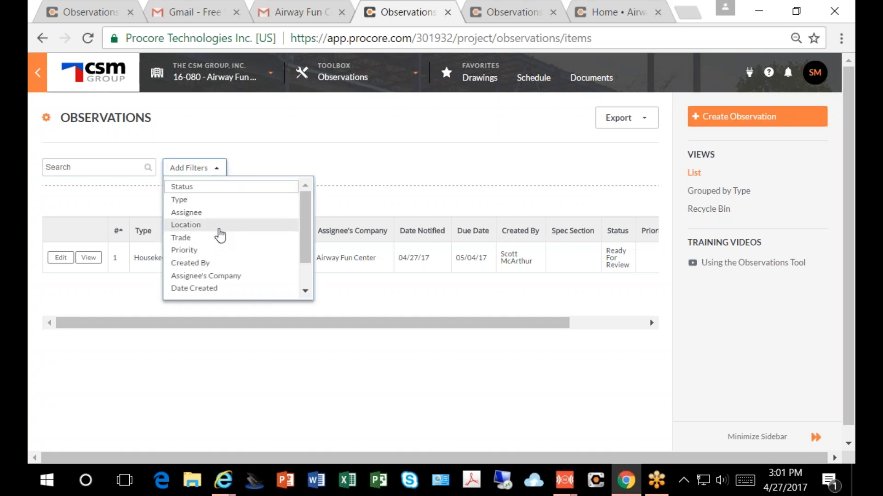
mouse_move(307, 230)
left_mouse_down()
mouse_move(301, 290)
mouse_move(312, 220)
left_mouse_up()
left_click(212, 171)
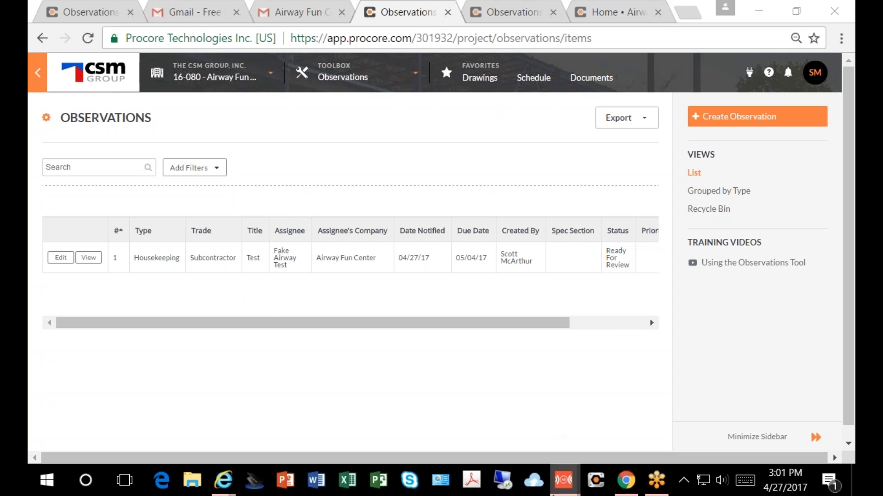
Step: Enter "Incomplete work" as the title of a new observation in the mirrored iPhone app
mouse_move(557, 493)
left_click(634, 411)
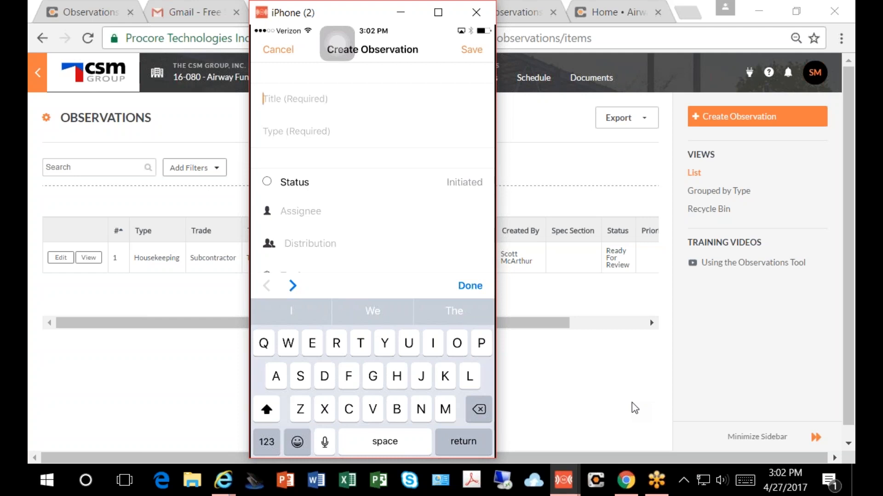
type("Inc")
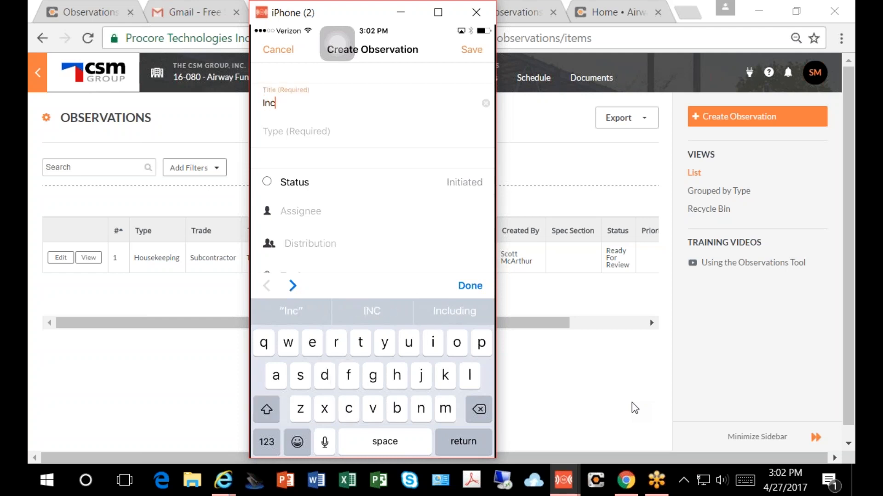
type("omplete ")
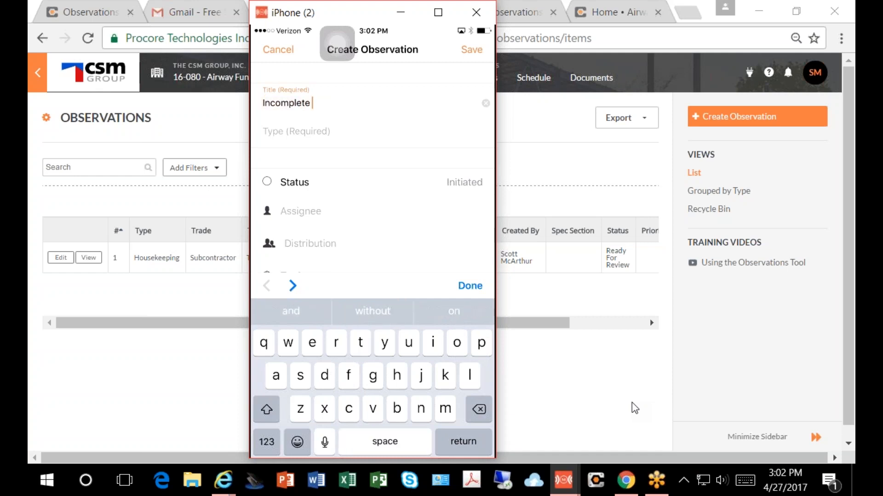
type("work")
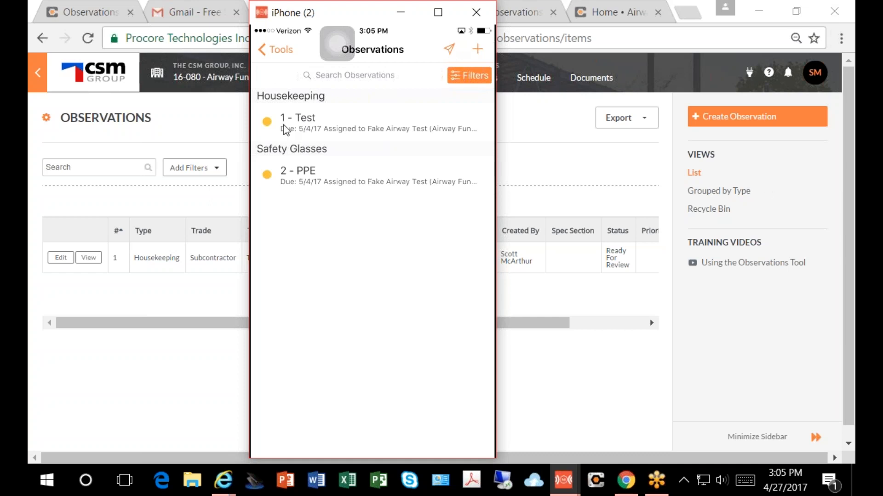
Step: Minimize the mirrored iPhone window and refresh the Observations list in the browser
left_click(596, 1)
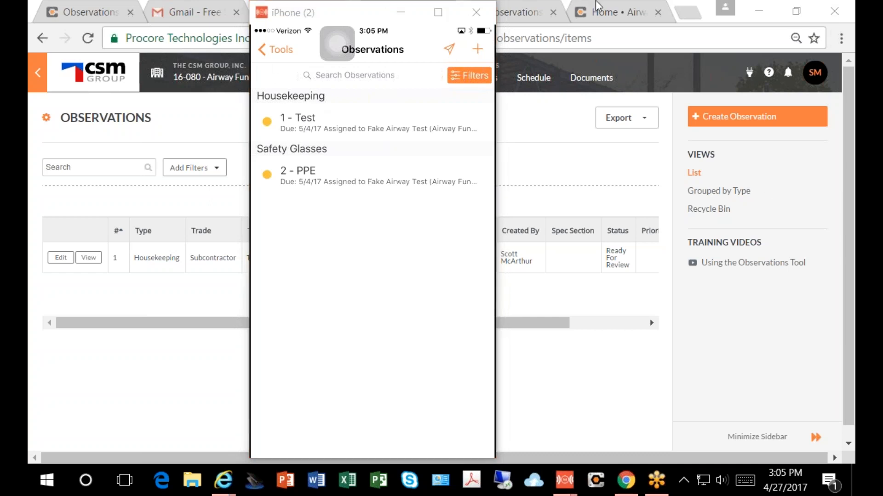
left_click(400, 12)
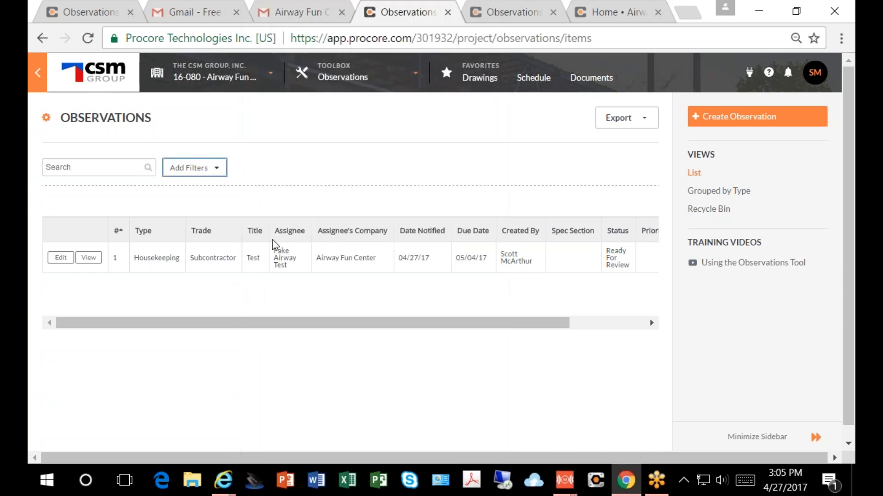
left_click(88, 39)
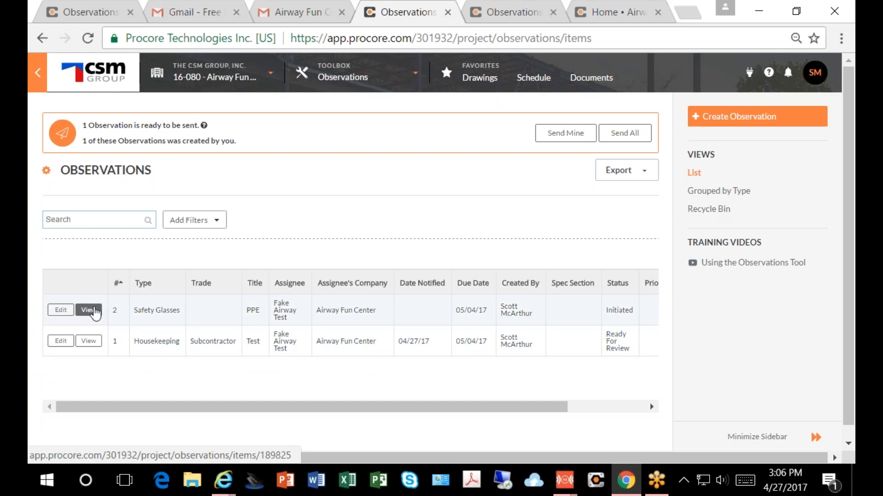
Step: Check the PPE observation in its edit form, return to the list and send the notification for only your own observations
left_click(60, 310)
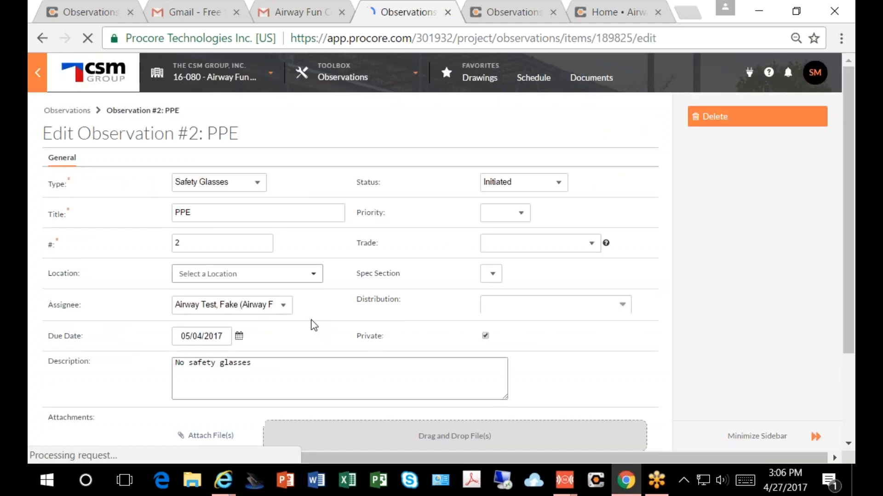
scroll(310, 322, "down", 3)
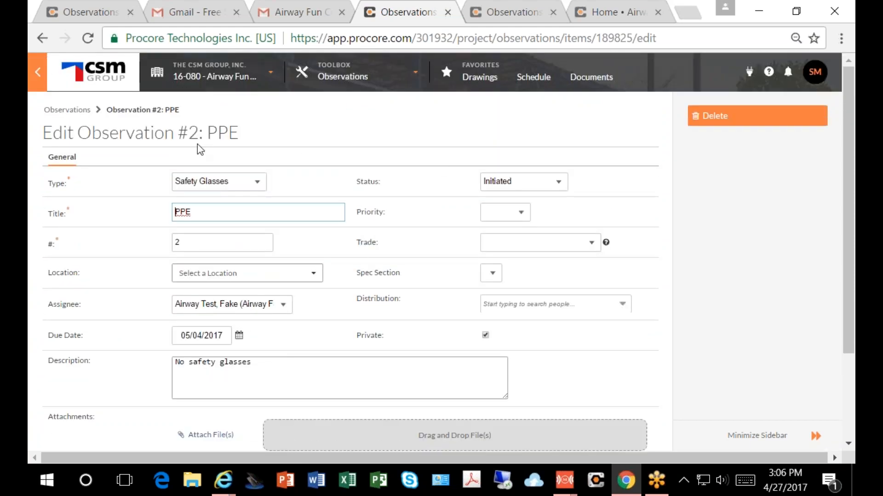
left_click(71, 111)
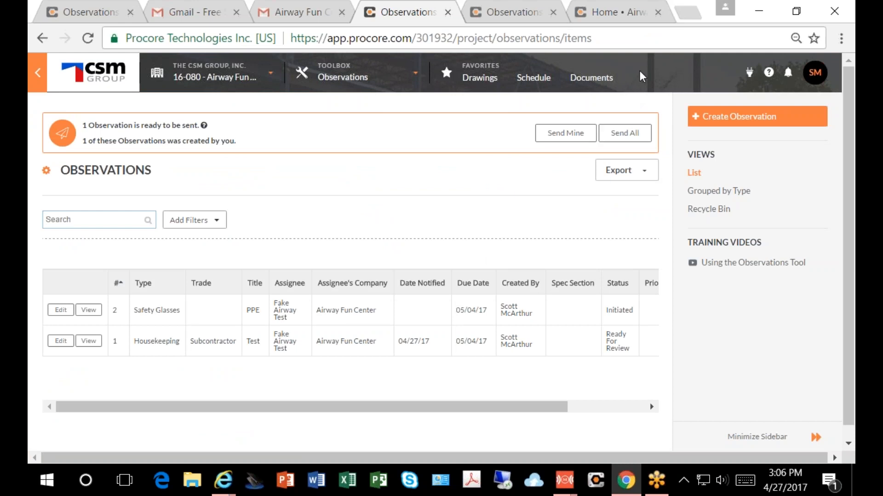
left_click(559, 138)
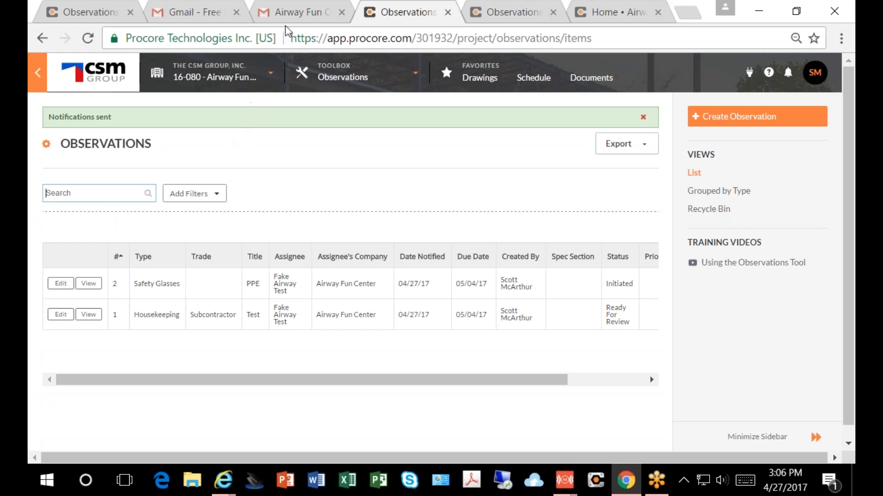
Step: Switch to the Gmail inbox, open the newest email about a required action on an observation, and read the PPE observation's details
left_click(297, 14)
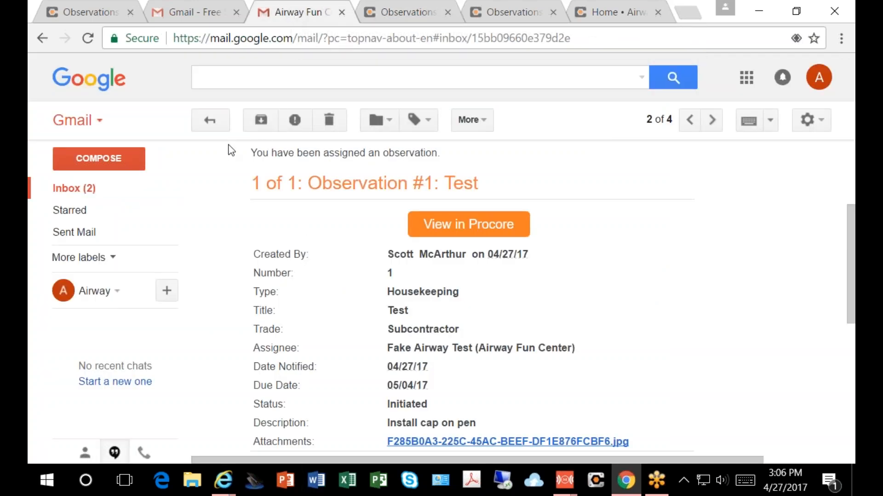
left_click(207, 120)
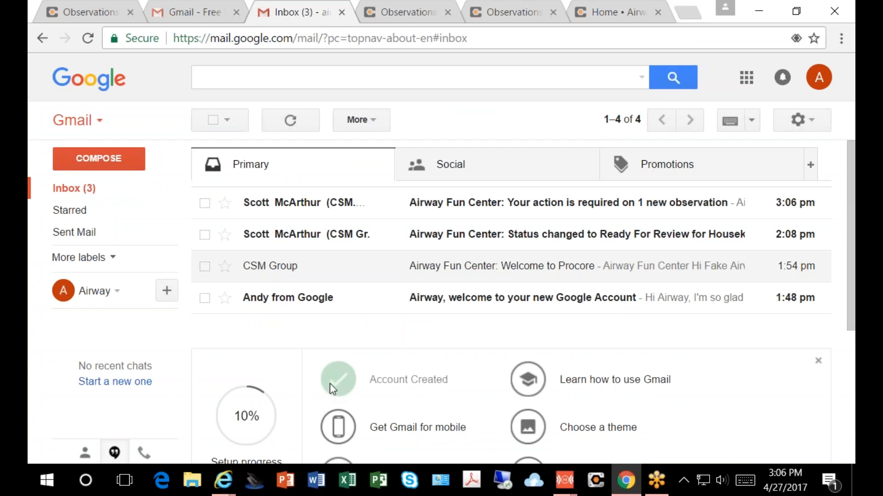
left_click(523, 211)
scroll(382, 273, "down", 10)
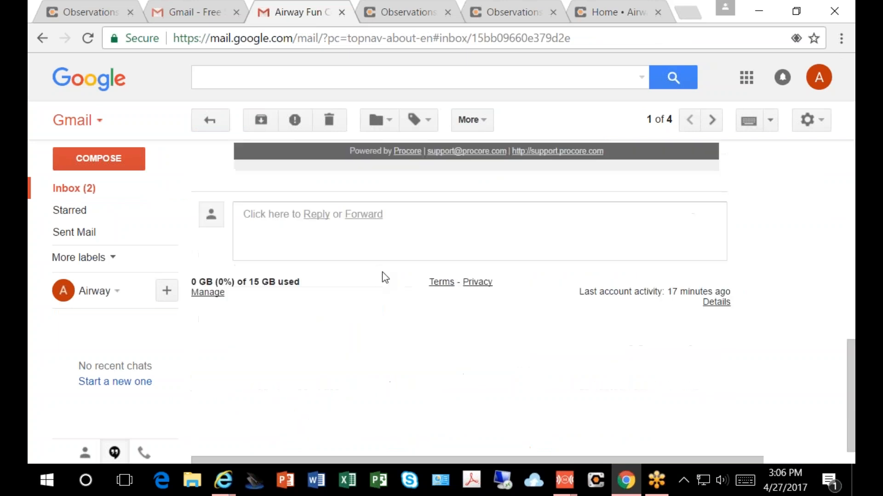
scroll(382, 272, "up", 5)
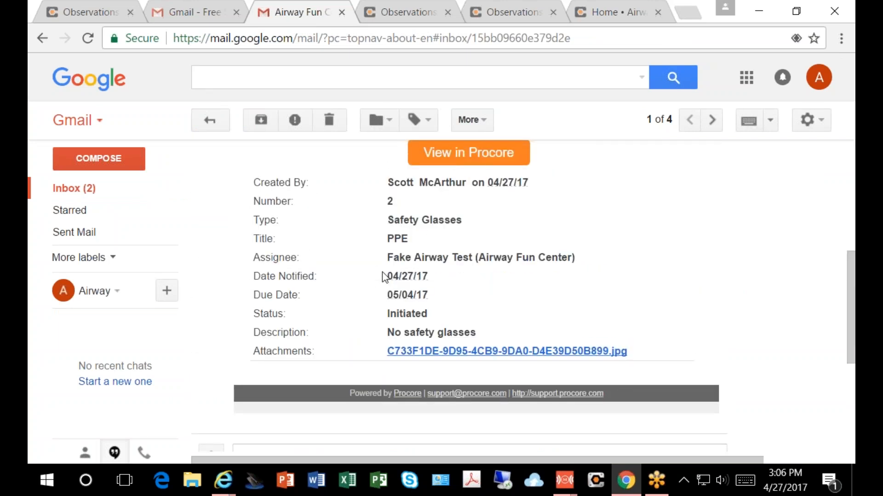
scroll(382, 277, "up", 2)
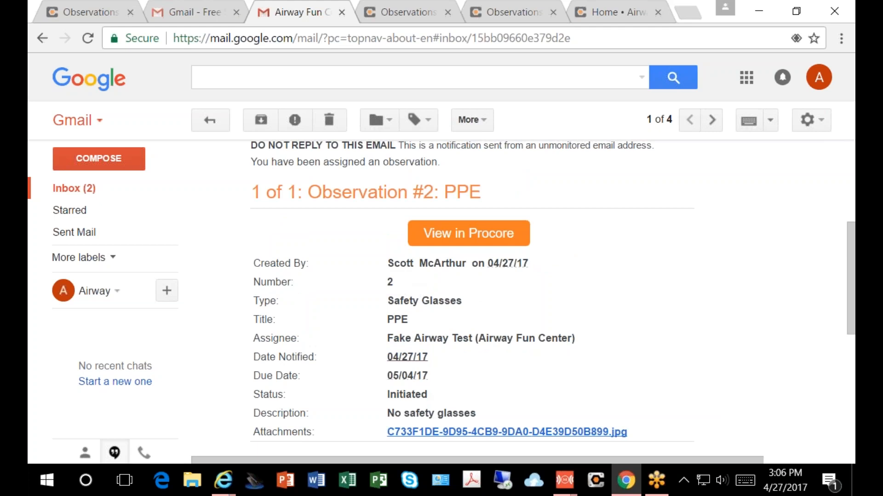
scroll(383, 364, "down", 2)
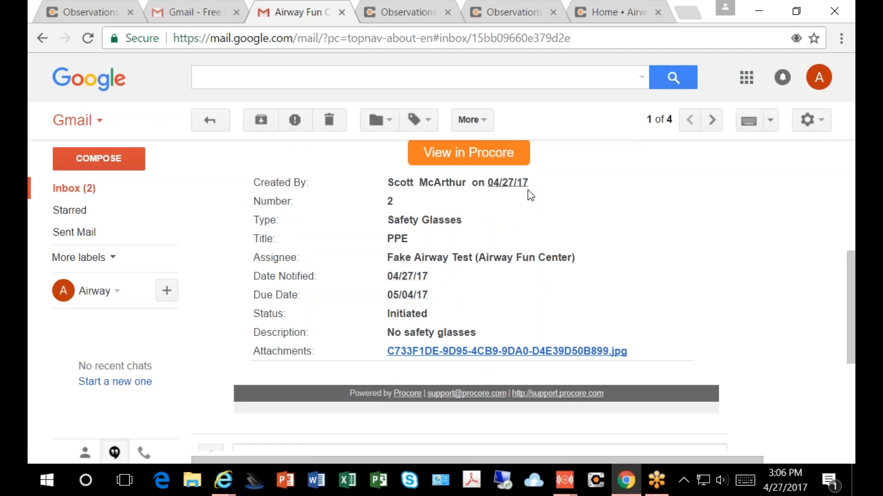
scroll(345, 264, "up", 2)
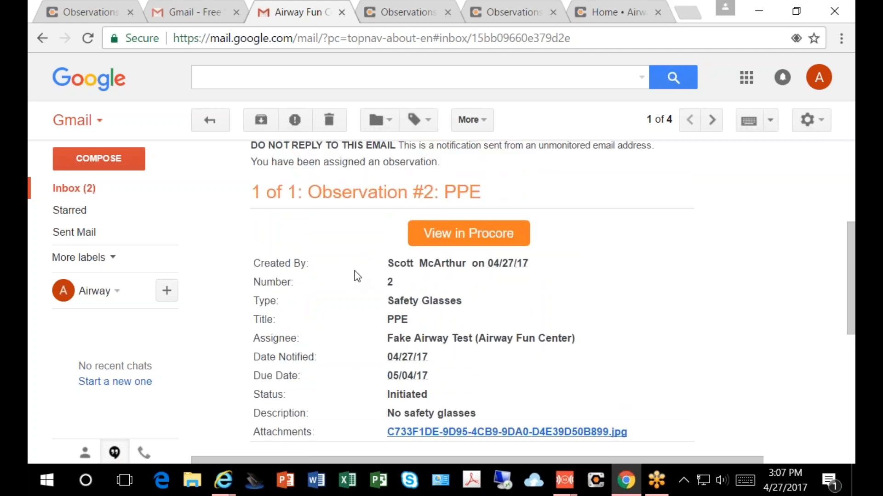
Step: Open the PPE observation in Procore from the email and update its status to Ready For Review
left_click(457, 233)
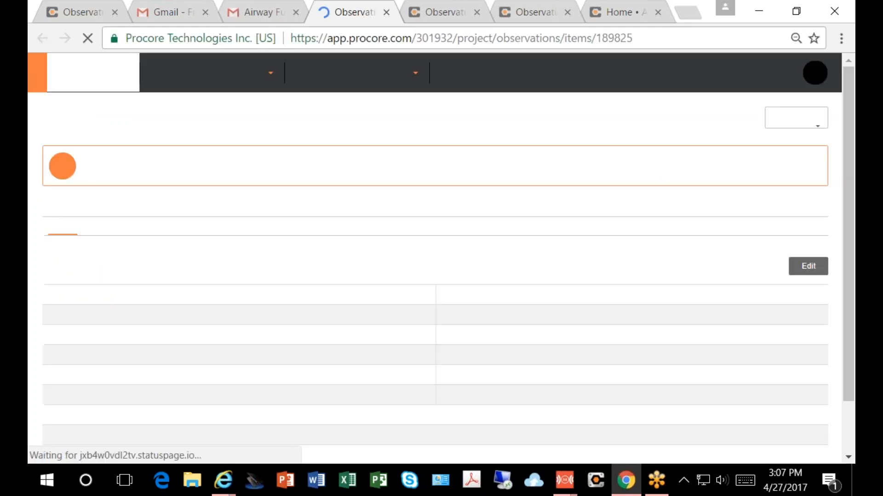
scroll(368, 272, "down", 3)
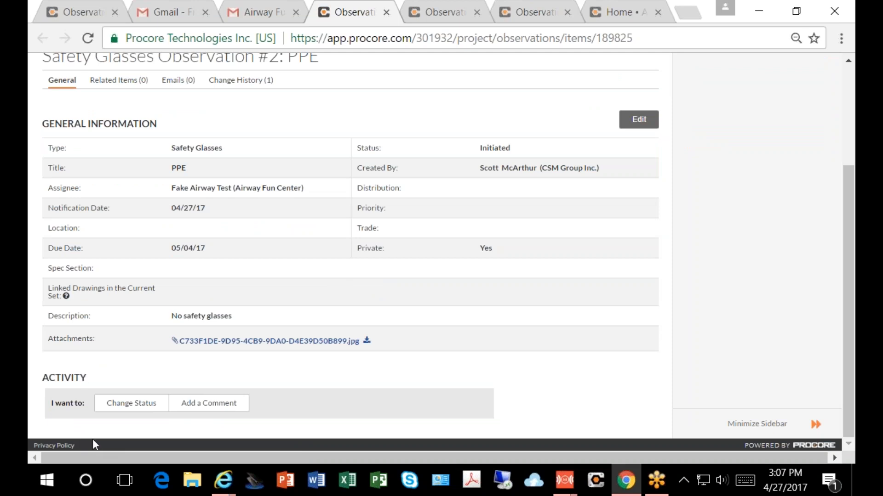
left_click(118, 405)
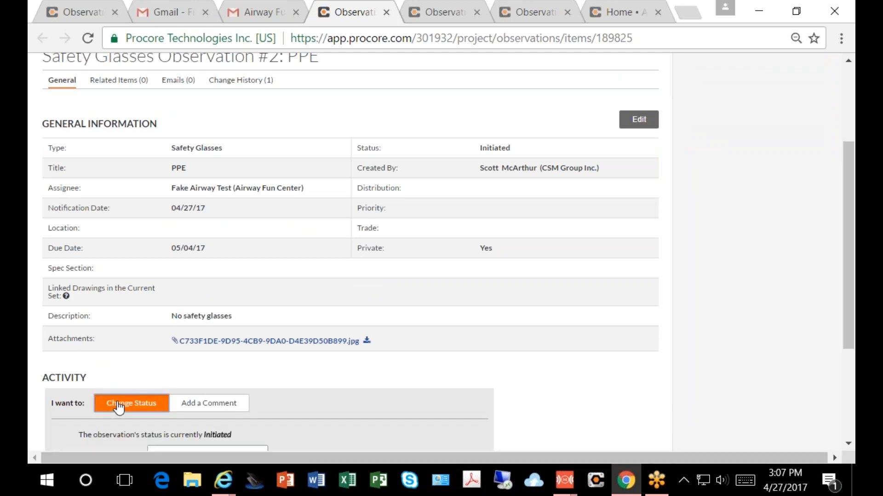
scroll(118, 405, "down", 4)
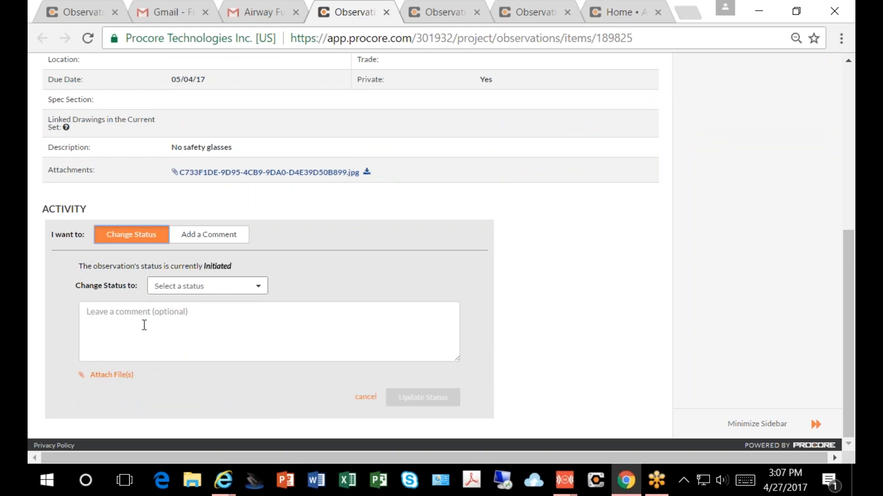
left_click(262, 287)
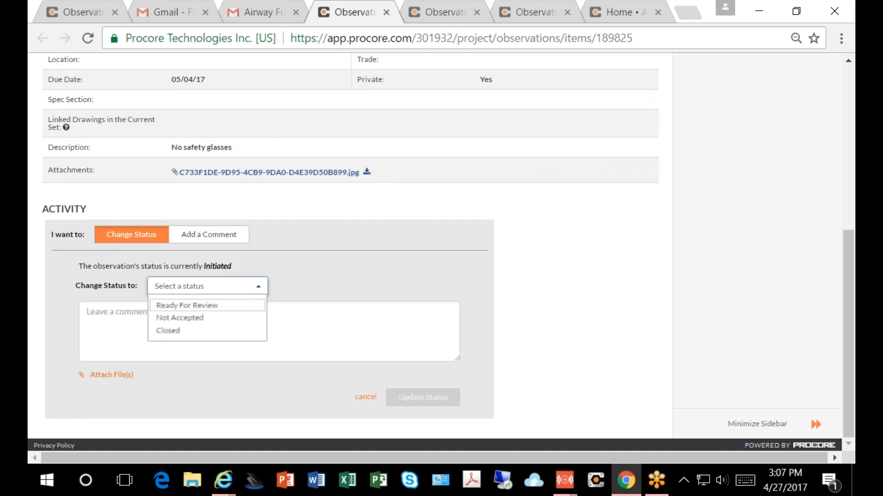
left_click(189, 307)
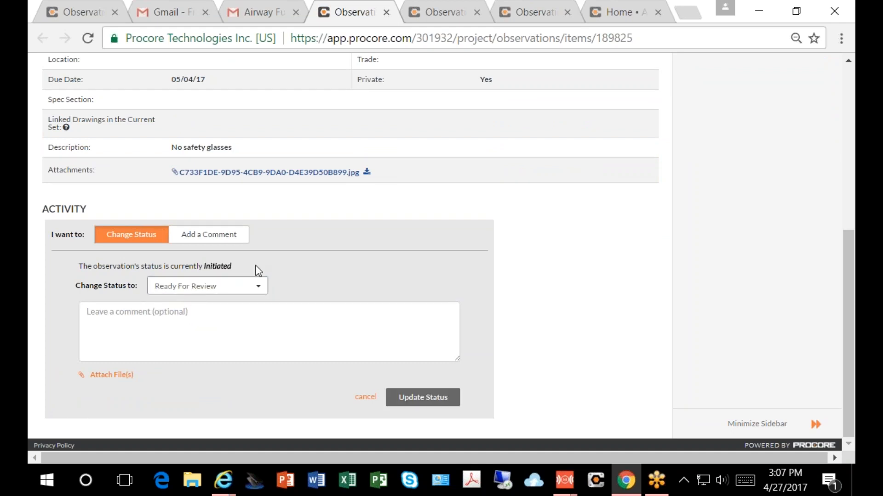
left_click(411, 398)
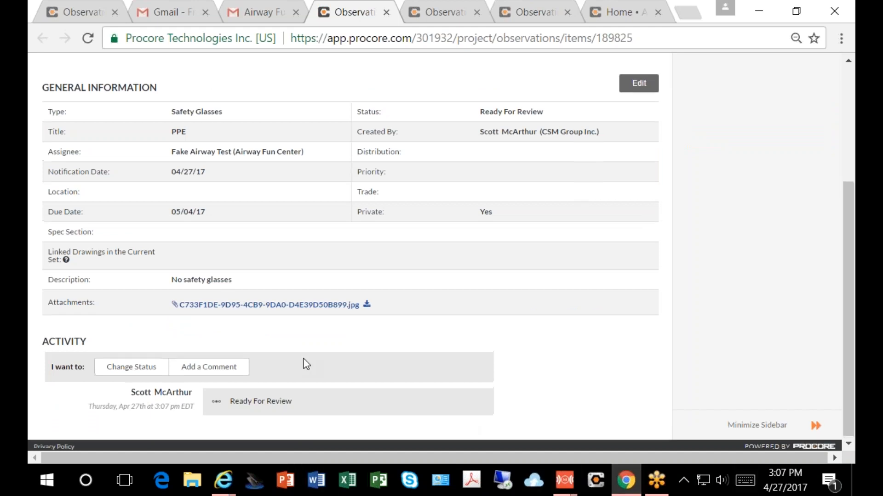
Step: Return to the Observations list, open the PPE observation for editing and set its status to Closed
scroll(306, 365, "up", 4)
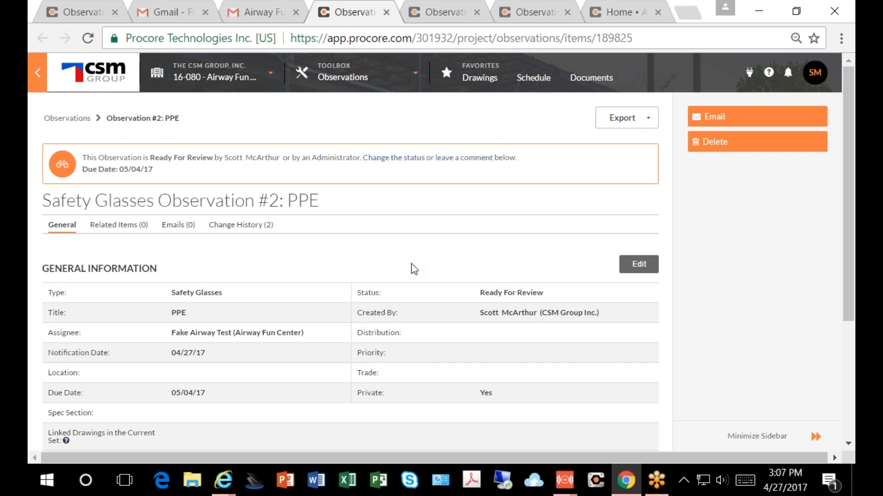
left_click(65, 119)
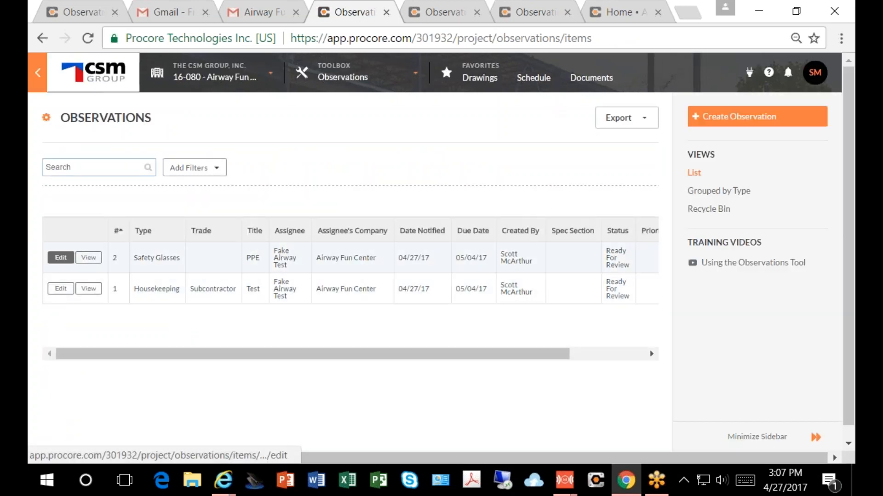
left_click(61, 257)
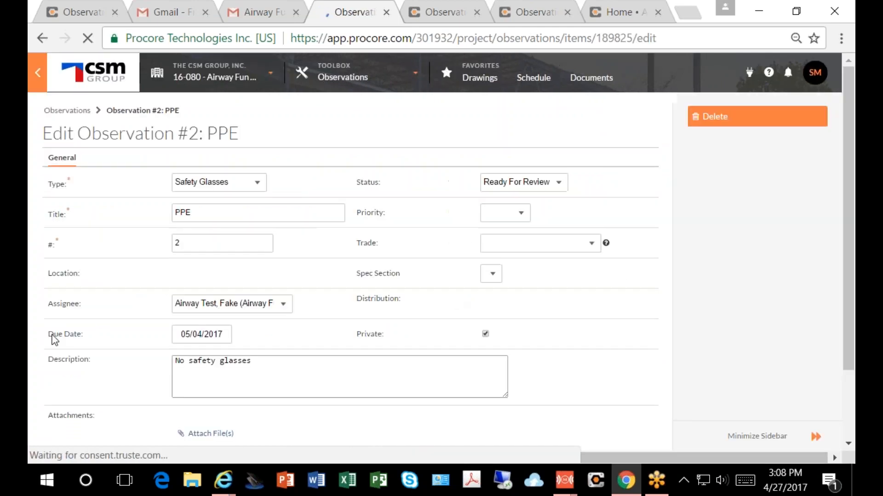
left_click(559, 182)
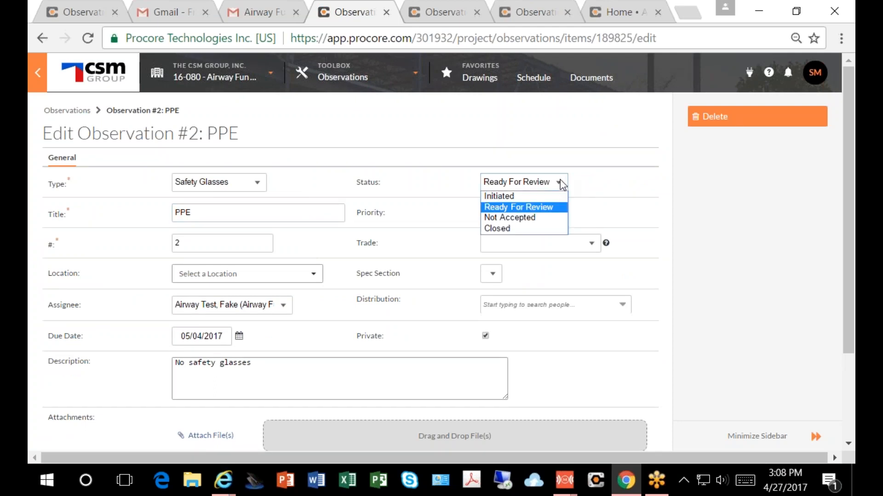
left_click(494, 230)
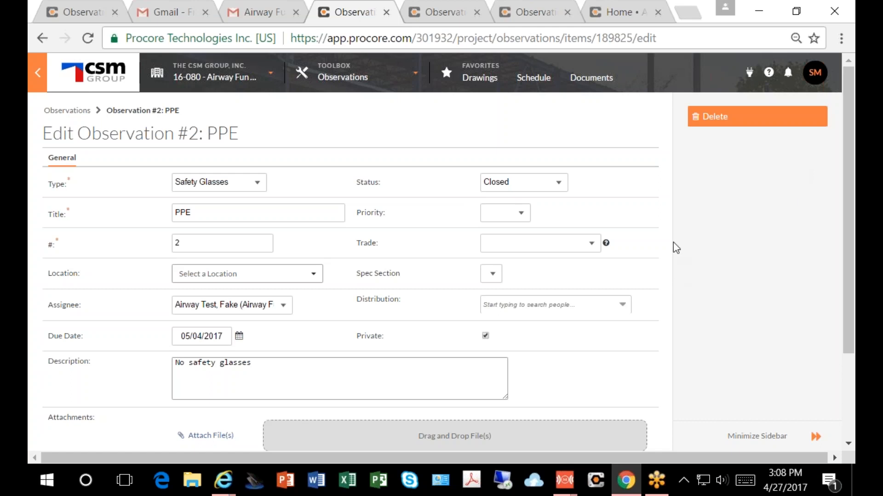
Step: Look through the available observation types in the PPE observation's edit form without choosing another one
left_click(842, 215)
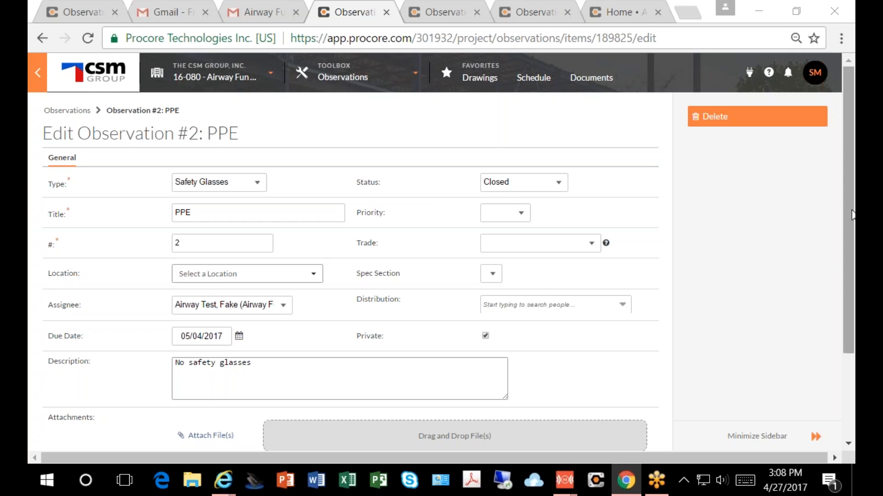
left_click(536, 134)
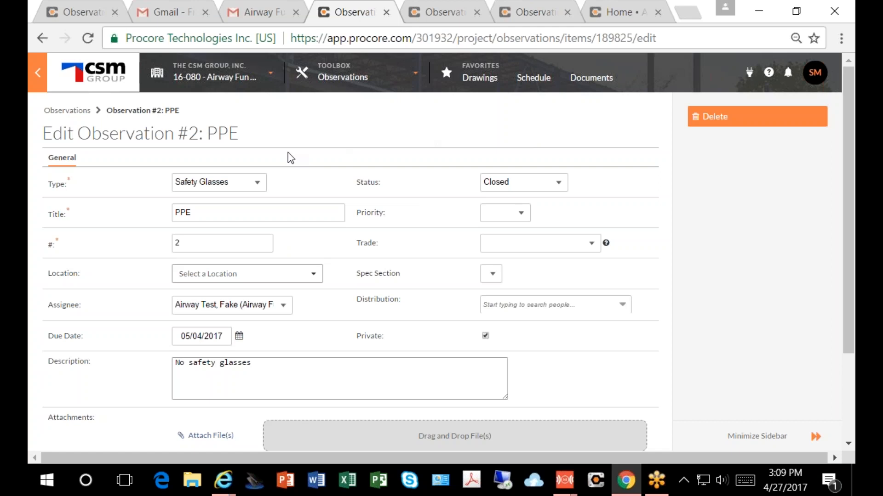
left_click(254, 188)
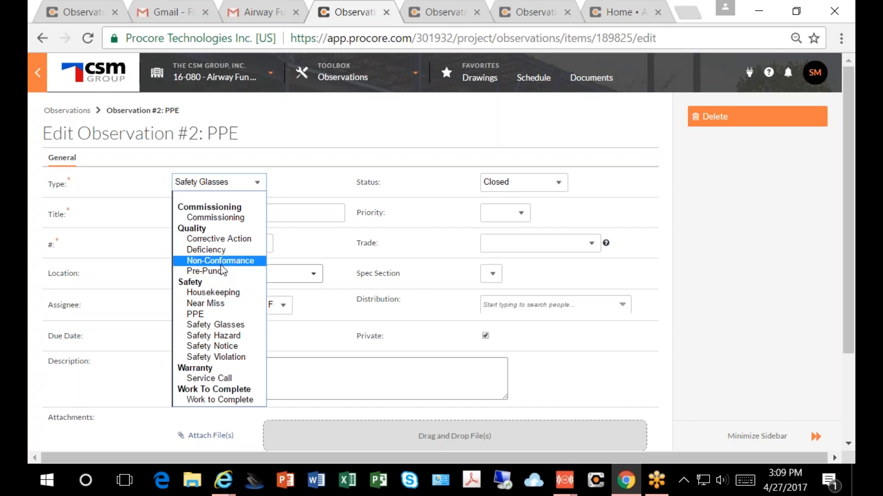
left_click(348, 118)
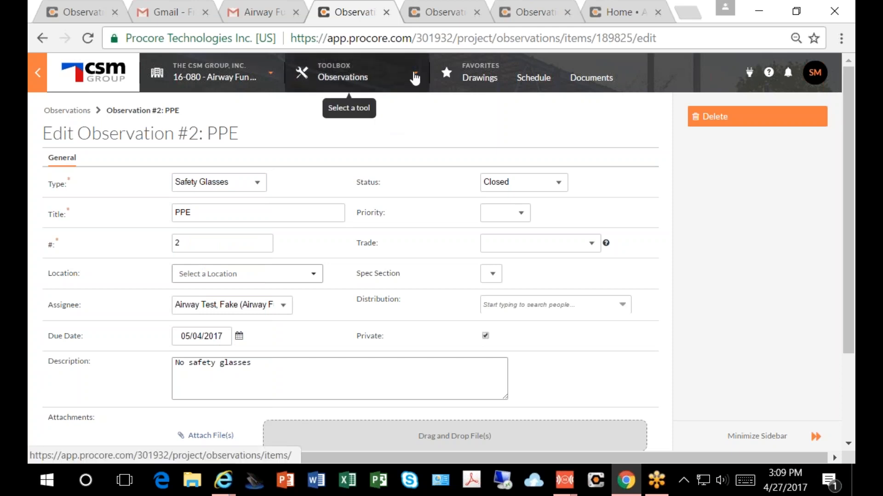
Step: Open the project's Daily Log and go back one day to the log for April 26, 2017
left_click(414, 74)
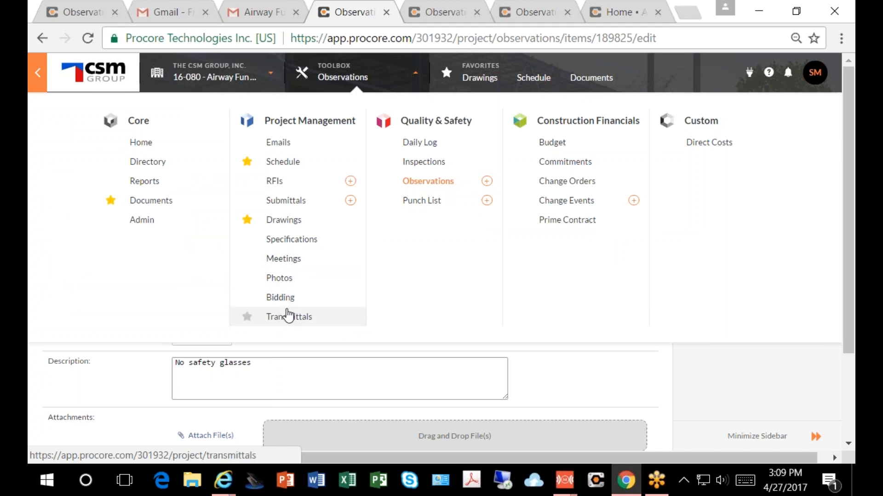
left_click(419, 143)
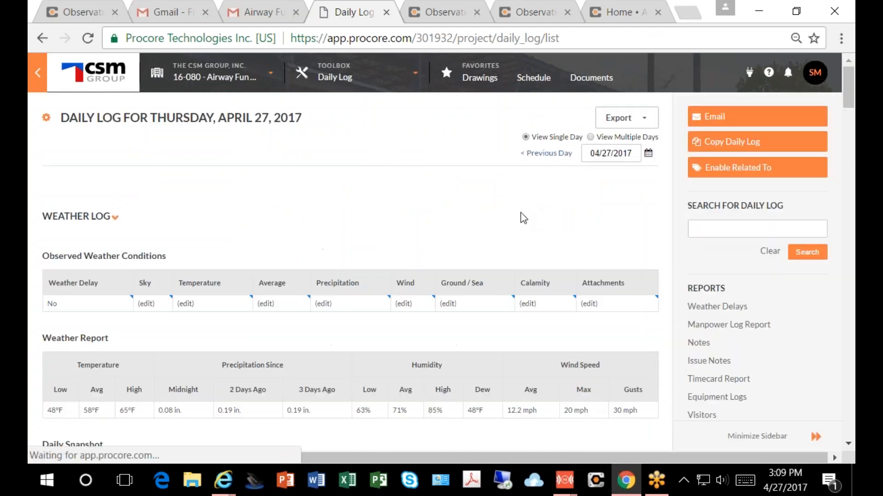
scroll(258, 240, "down", 3)
scroll(258, 240, "up", 3)
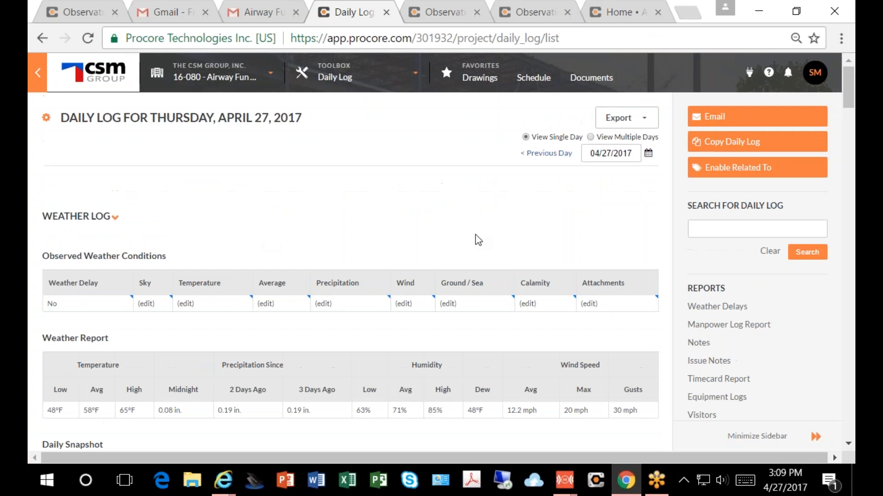
left_click(828, 14)
left_click(538, 155)
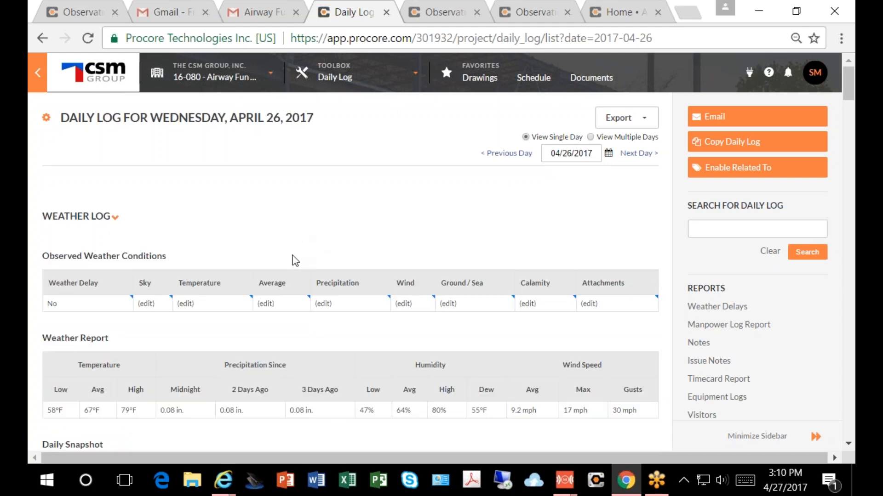
Step: Find the H & H Painting Co., Inc. entry in the Manpower Log and download its attached photo
scroll(302, 253, "down", 3)
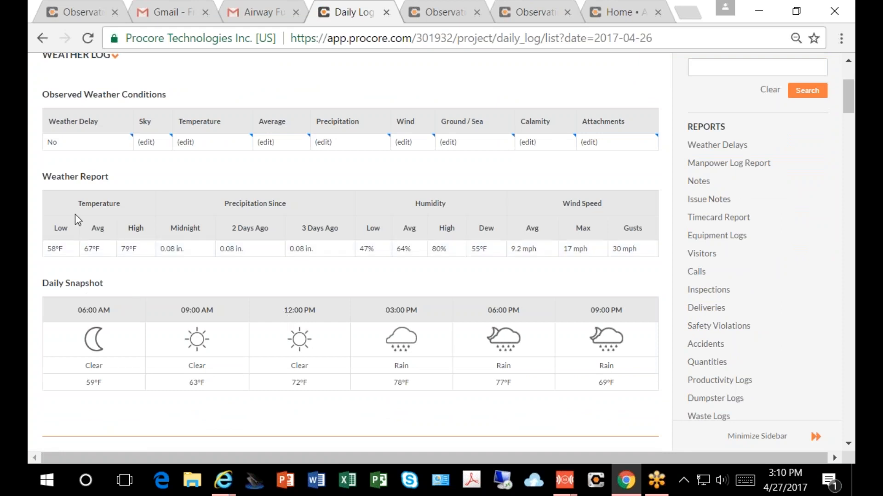
scroll(276, 335, "down", 6)
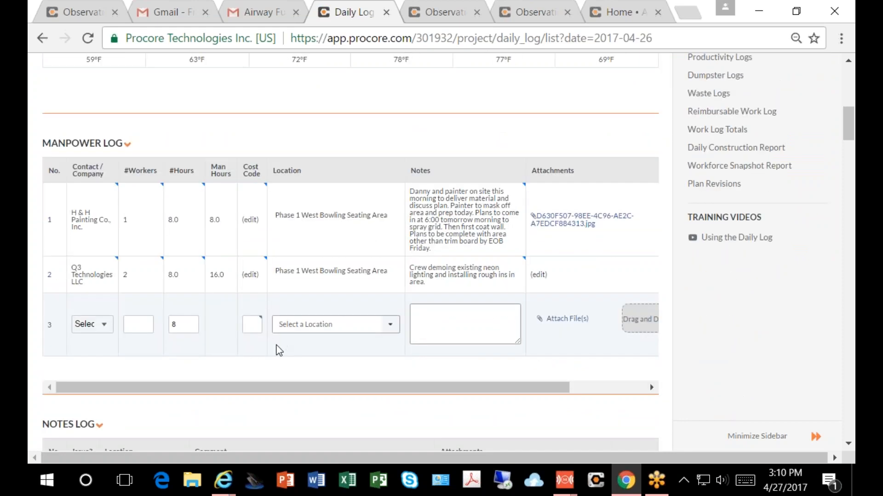
scroll(286, 183, "up", 2)
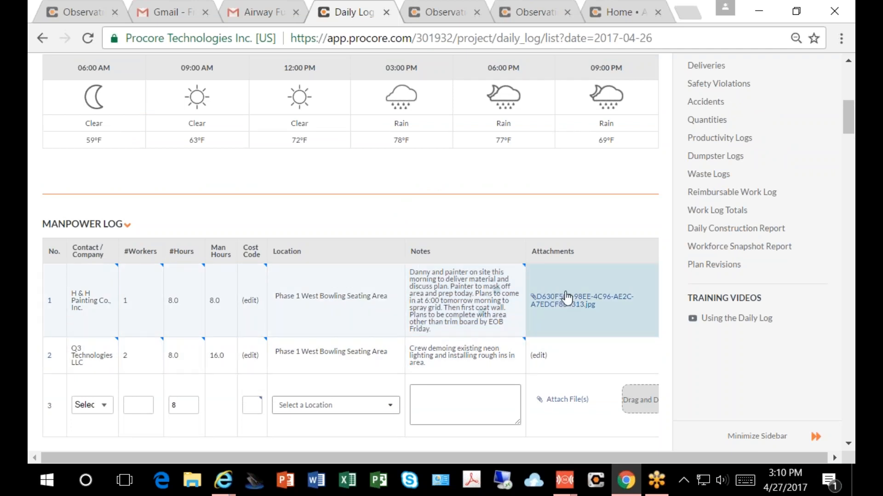
left_click(561, 304)
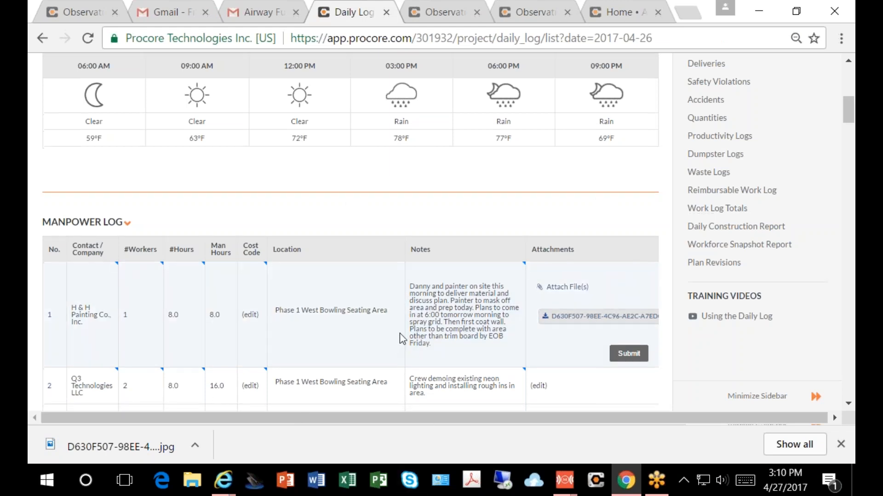
Step: Examine the April 26 daily log's sections, from manpower, notes and timecards through inspections, safety violations, accidents and quantities
scroll(400, 329, "down", 7)
scroll(404, 325, "up", 4)
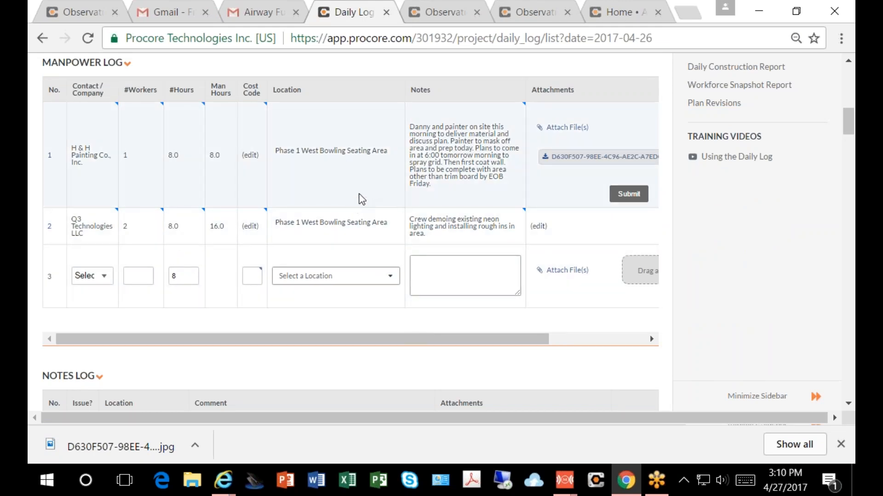
scroll(144, 290, "down", 7)
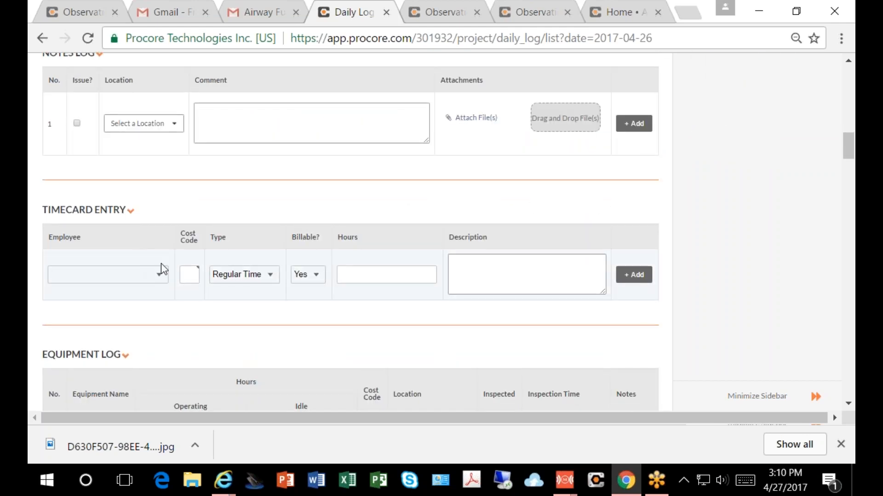
scroll(156, 262, "up", 7)
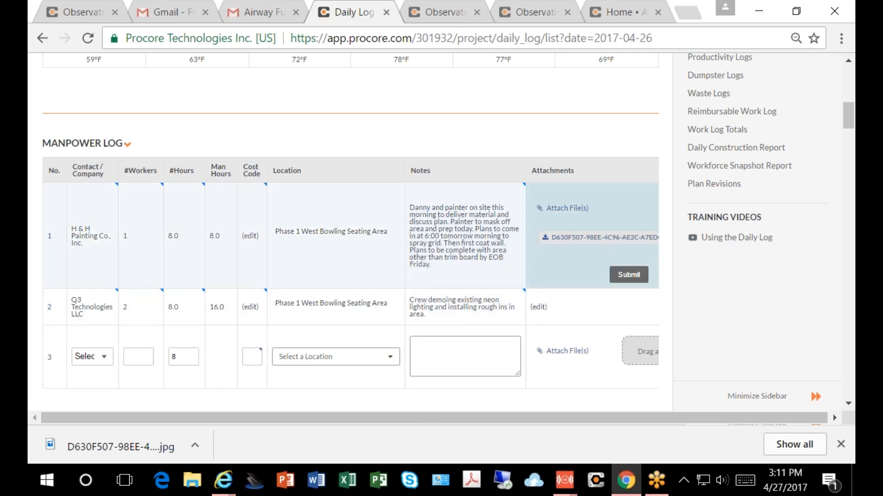
scroll(521, 355, "down", 4)
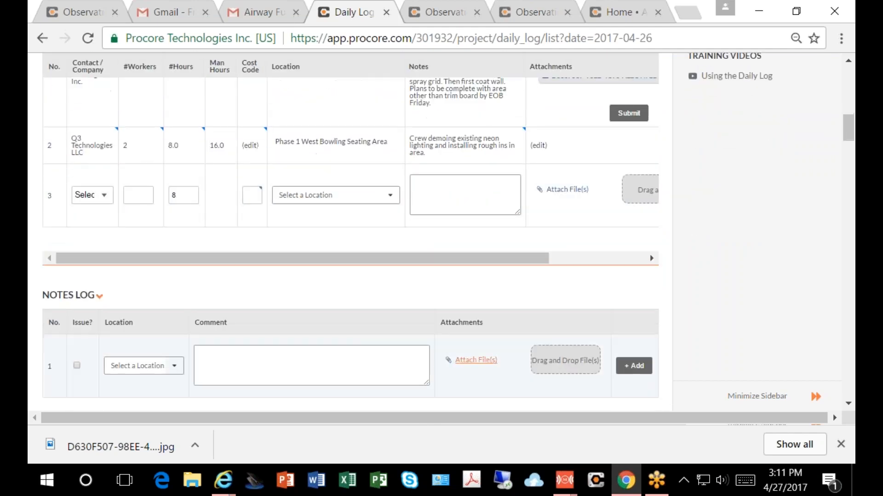
scroll(424, 353, "down", 4)
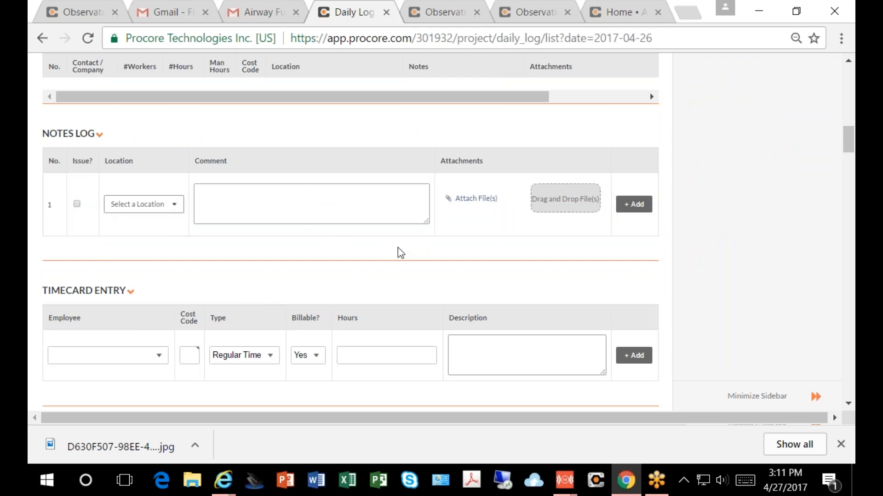
scroll(234, 230, "down", 6)
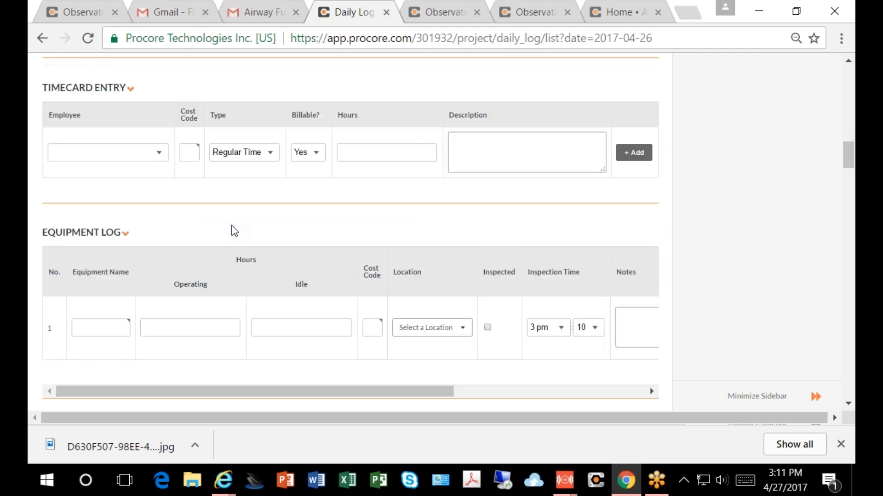
scroll(234, 229, "down", 2)
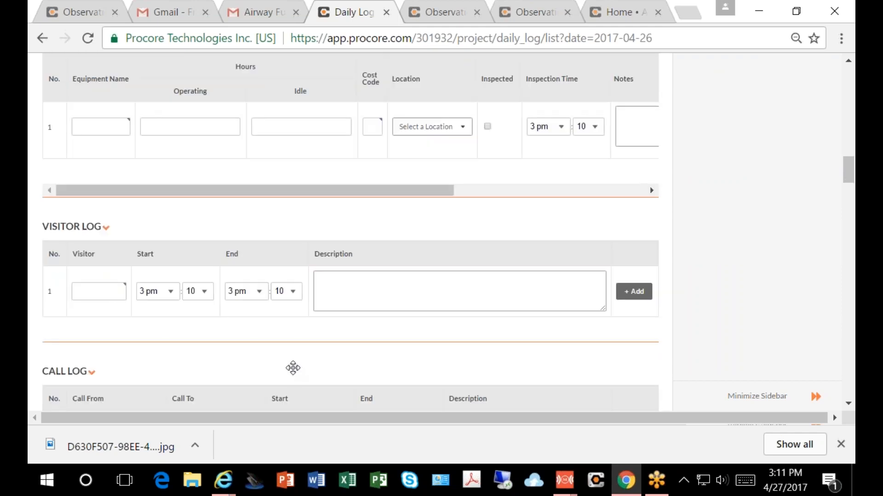
scroll(295, 368, "down", 3)
scroll(290, 290, "down", 4)
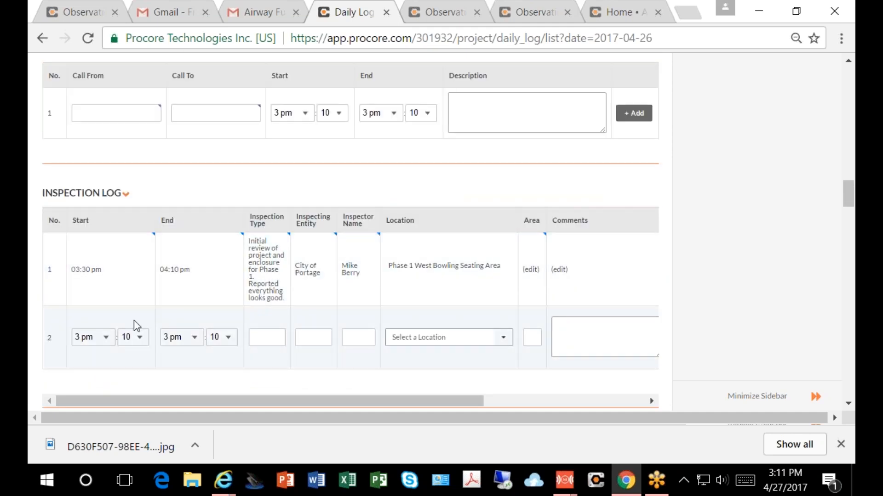
scroll(135, 326, "down", 10)
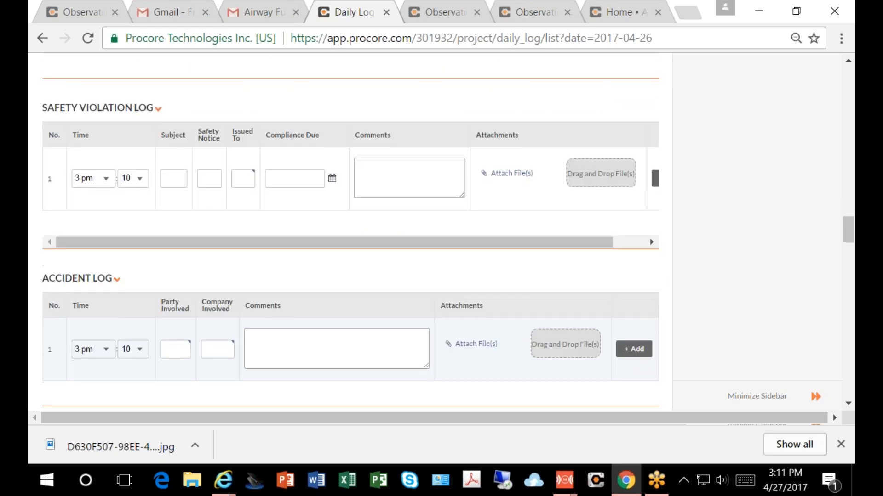
scroll(155, 315, "down", 5)
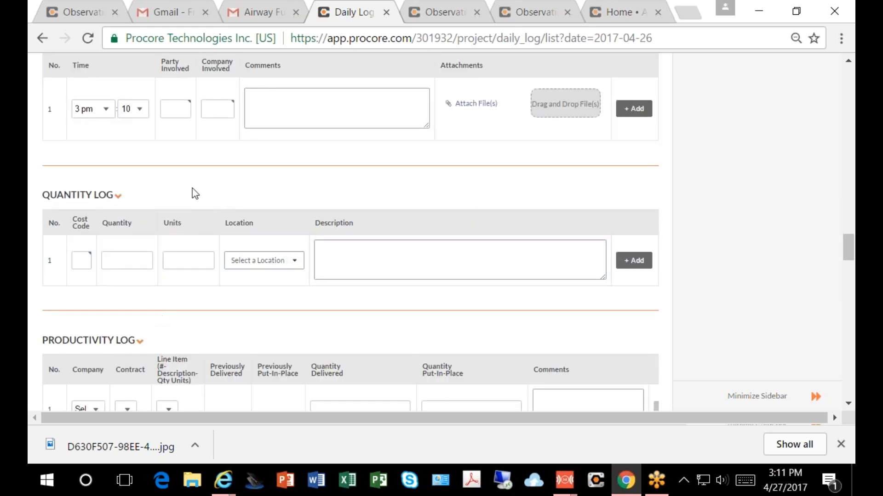
scroll(203, 365, "down", 2)
scroll(203, 365, "up", 8)
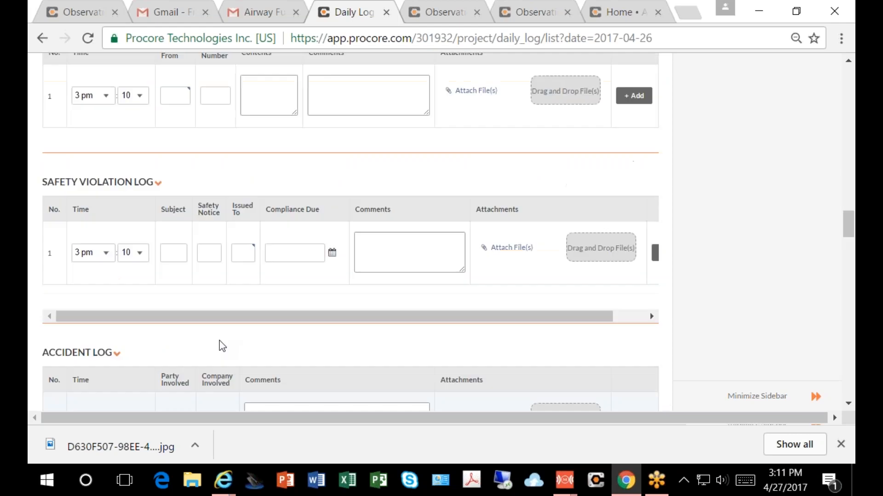
scroll(222, 347, "up", 10)
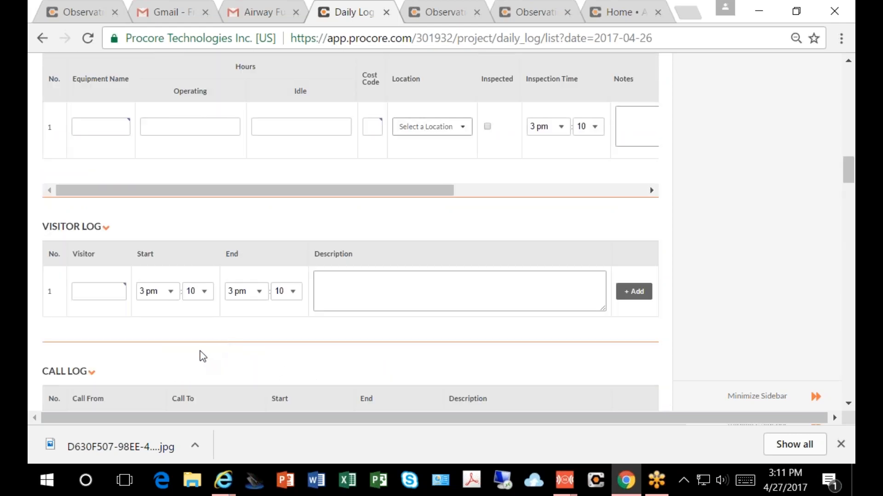
scroll(205, 309, "up", 2)
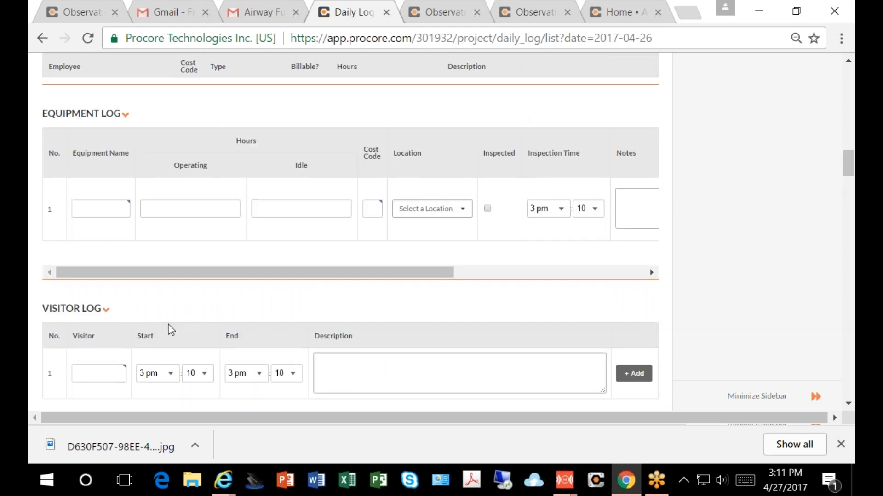
scroll(170, 329, "up", 15)
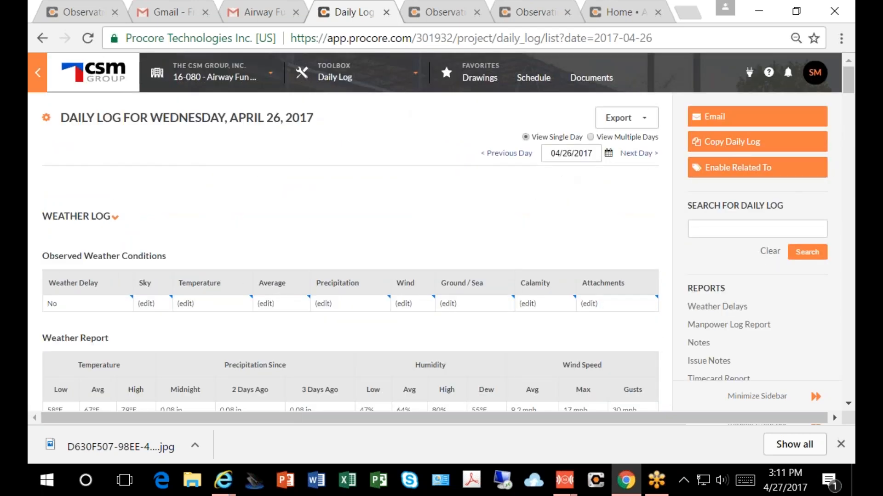
Step: Advance the daily log to April 27, 2017 and bring up the mirrored iPhone window
left_click(627, 153)
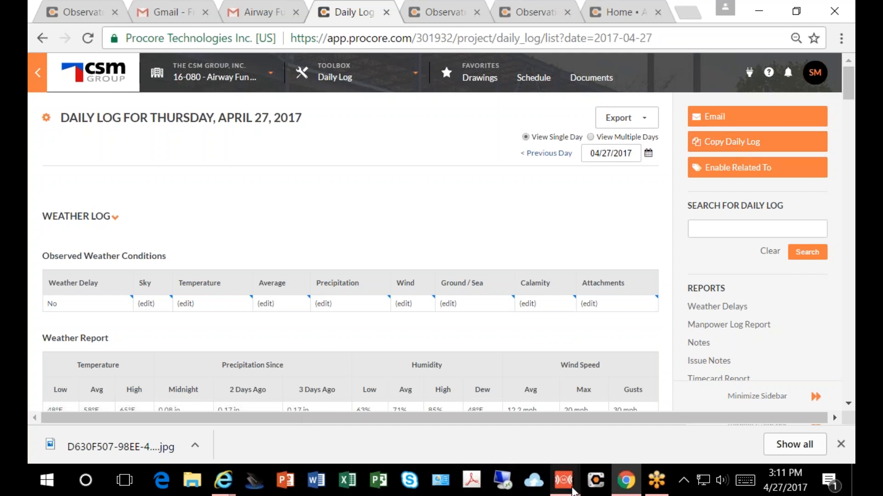
mouse_move(568, 493)
left_click(607, 433)
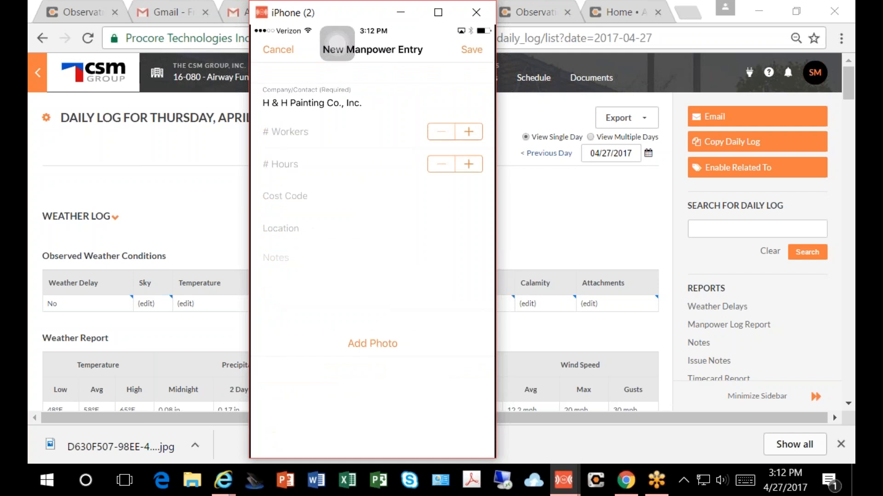
Step: Enter 1 worker and 8 hours in the new manpower entry for H & H Painting Co., Inc
left_click(469, 132)
left_click(469, 164)
left_click(411, 164)
left_click(469, 164)
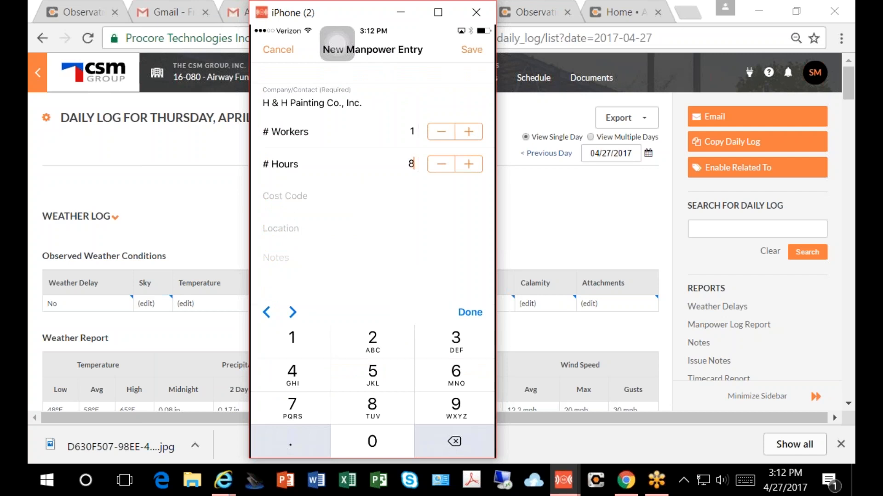
Step: Set the manpower entry's location to Phase 1 West Bowling Seating Area and open its notes for editing
left_click(281, 228)
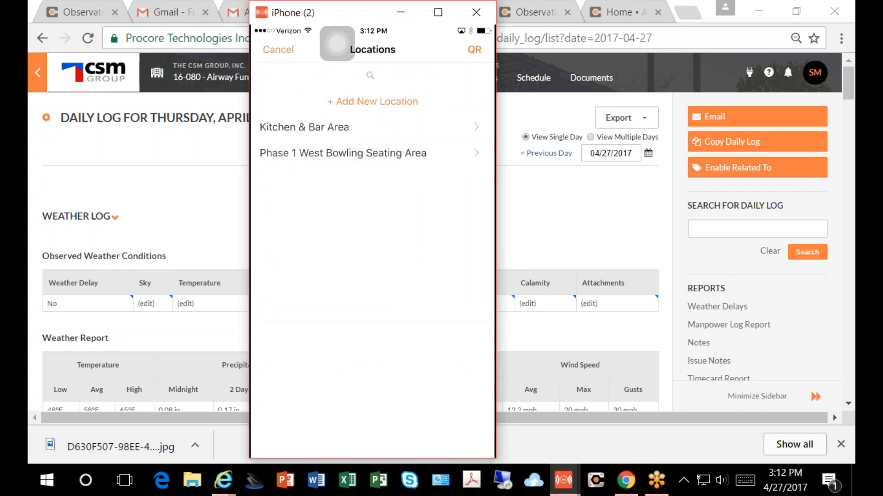
left_click(343, 153)
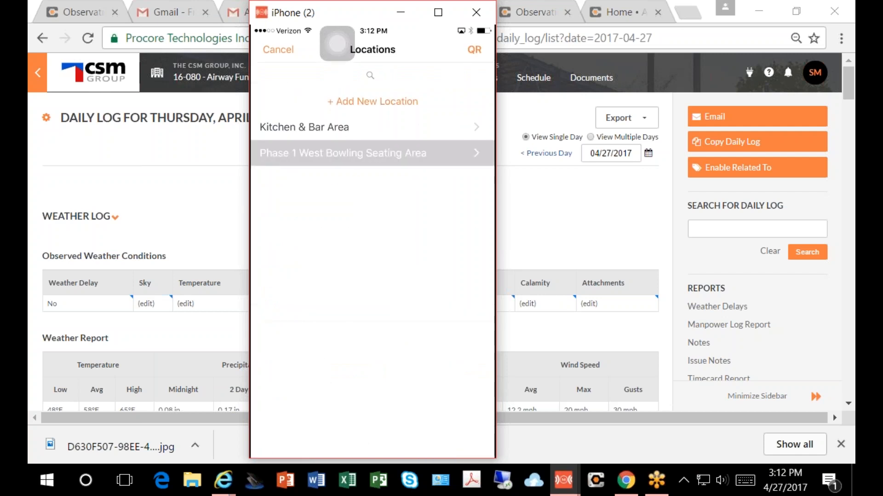
left_click(468, 79)
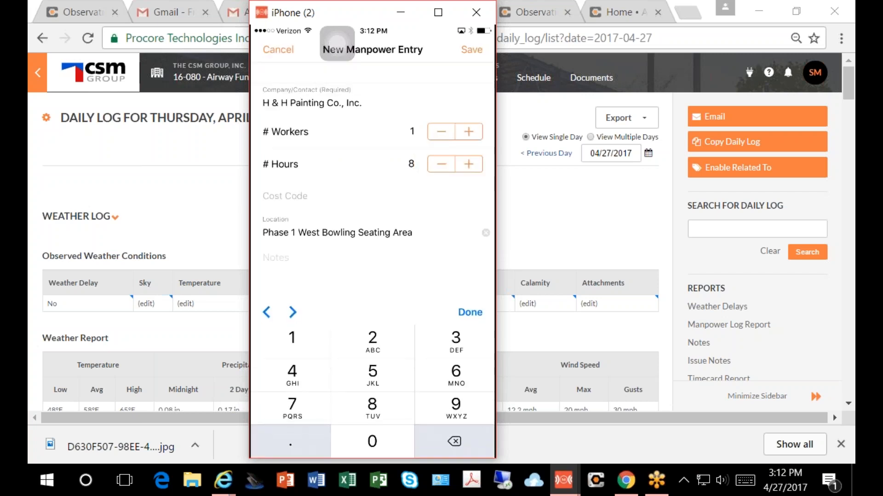
left_click(276, 258)
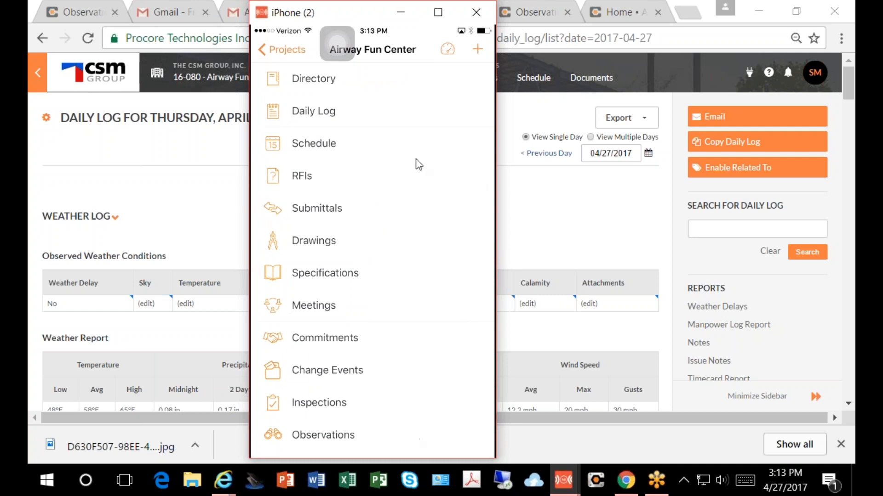
Step: Put away the mirrored iPhone window and return to the Airway Fun Center project's Observations list in the browser
left_click(400, 13)
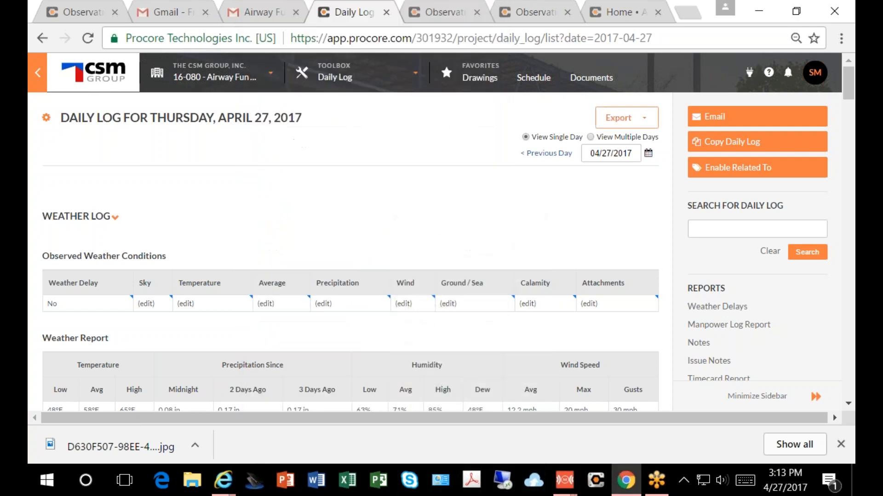
left_click(196, 67)
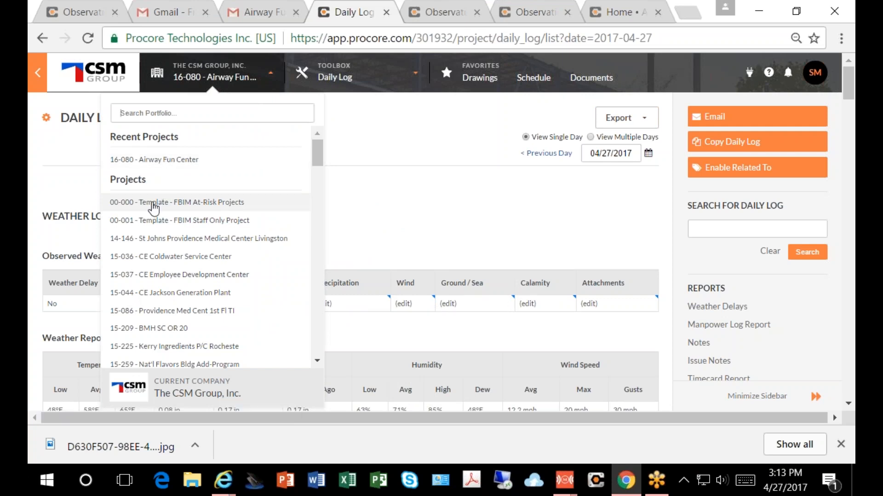
left_click(225, 67)
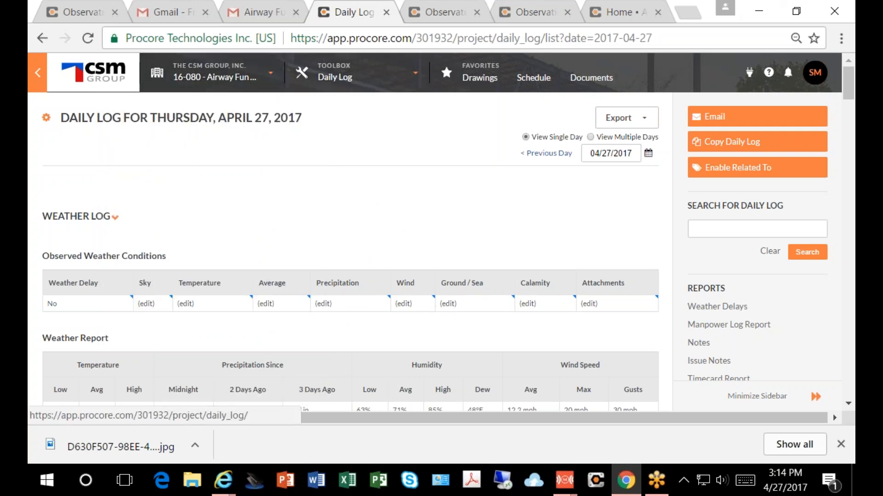
left_click(78, 13)
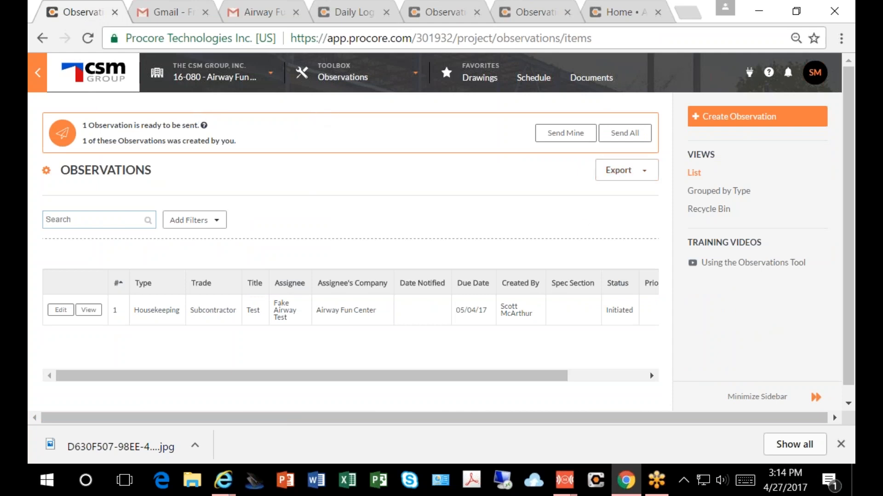
Step: Look through the company's project list for another project to show
left_click(214, 81)
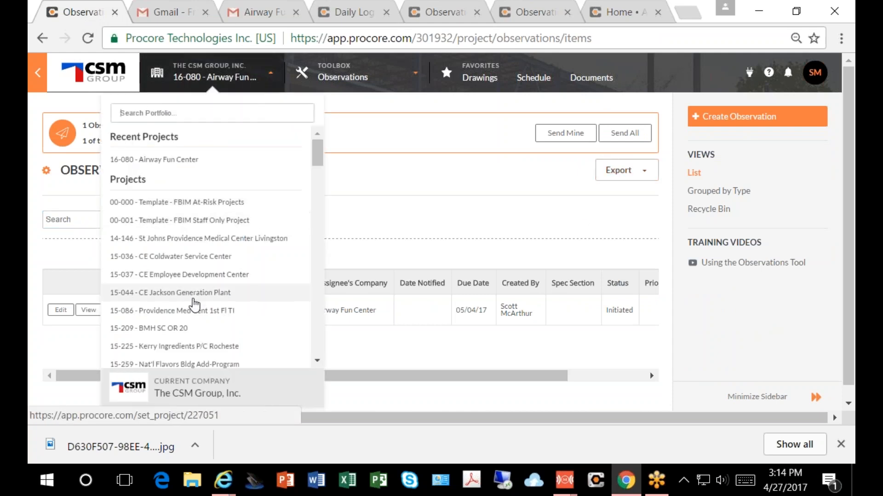
scroll(197, 305, "down", 5)
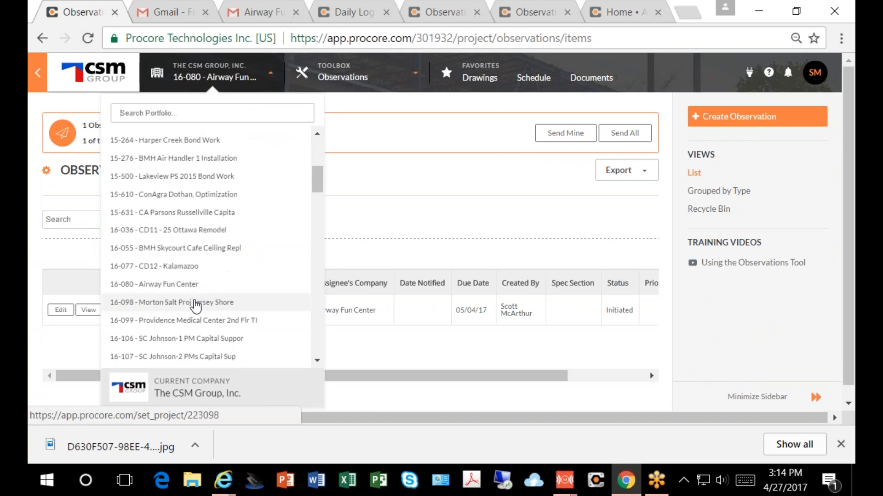
scroll(197, 306, "down", 5)
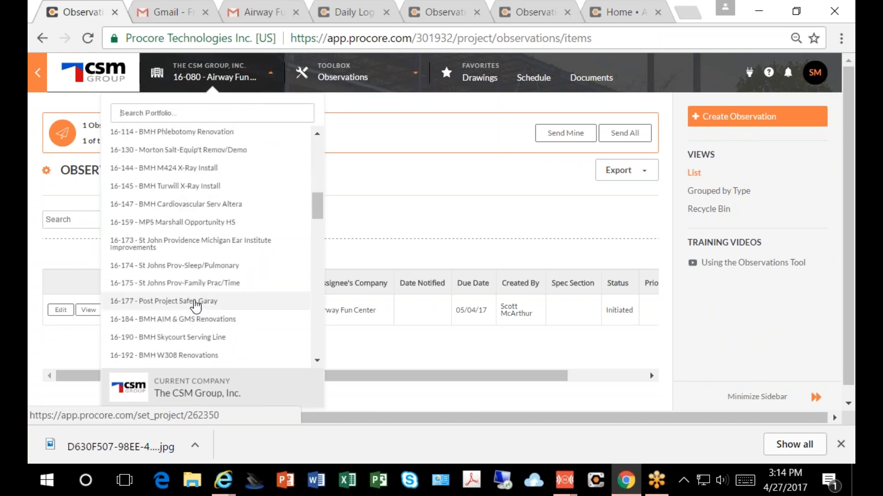
scroll(196, 305, "down", 5)
scroll(196, 306, "up", 15)
scroll(185, 278, "down", 5)
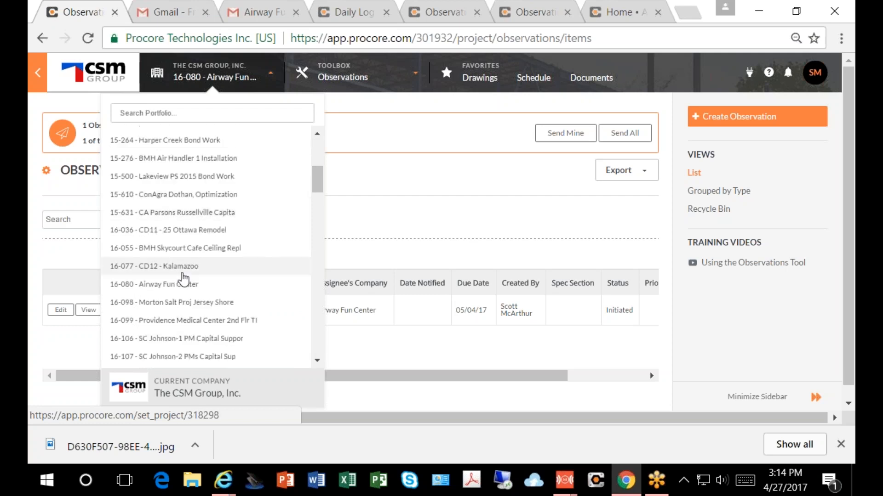
scroll(184, 278, "down", 3)
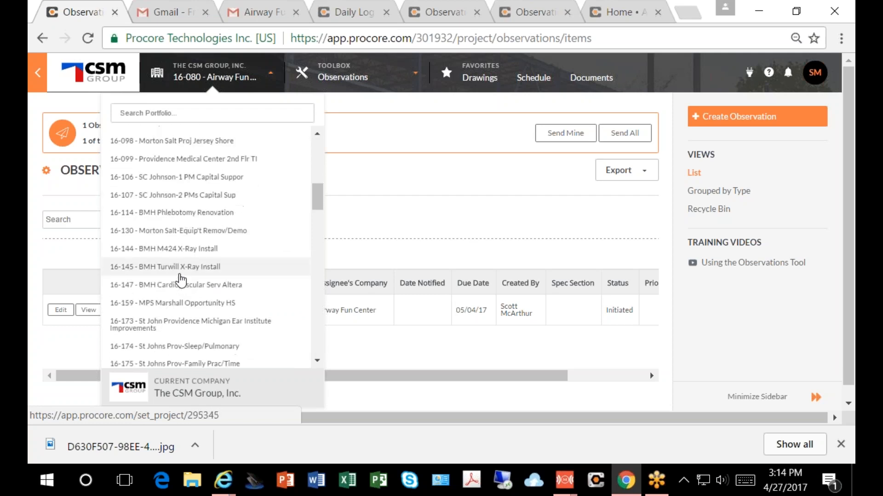
scroll(181, 279, "down", 3)
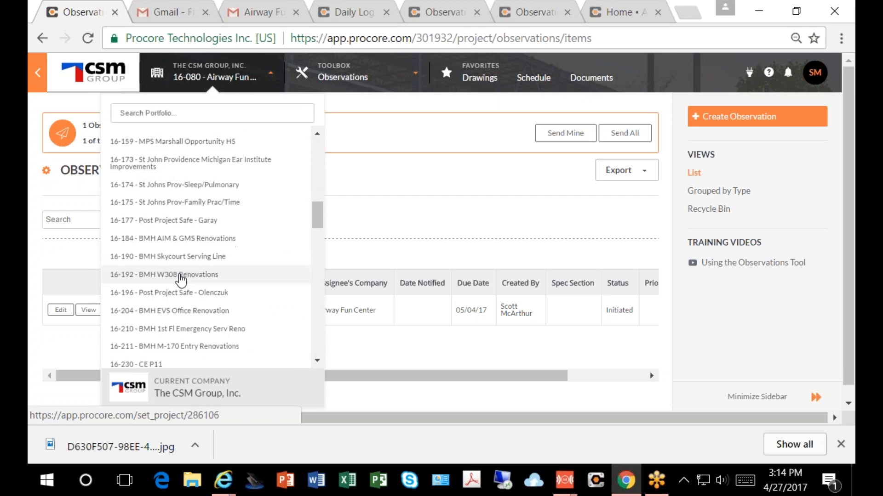
scroll(182, 279, "down", 3)
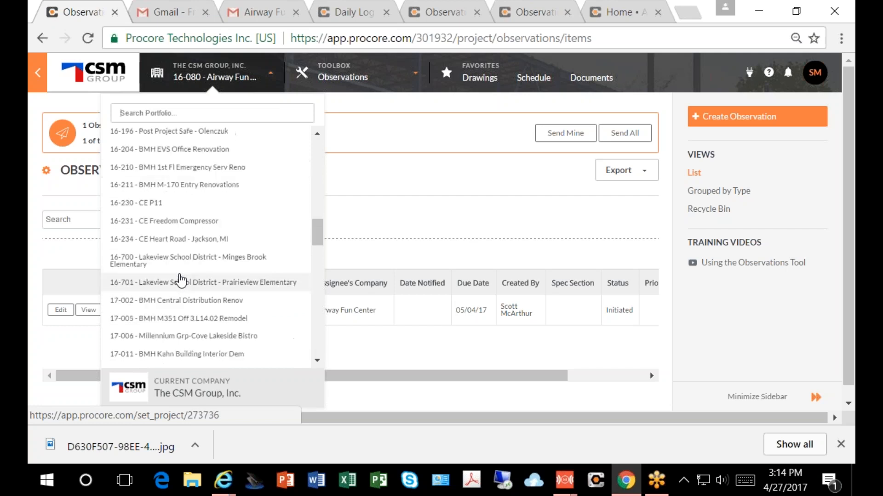
scroll(182, 279, "down", 5)
scroll(181, 281, "up", 10)
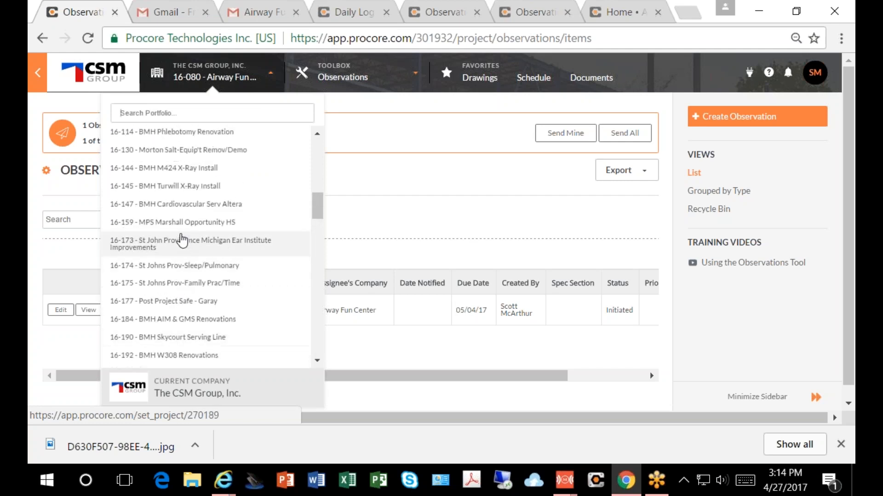
scroll(181, 240, "up", 8)
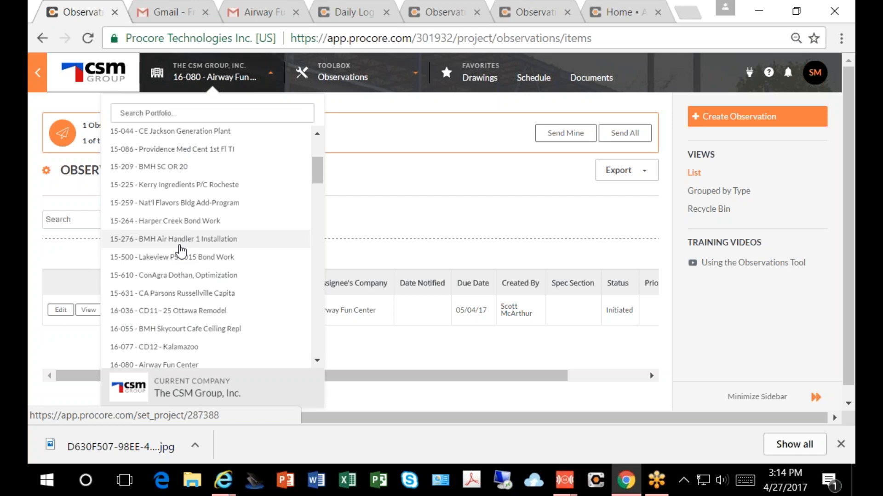
scroll(180, 252, "up", 3)
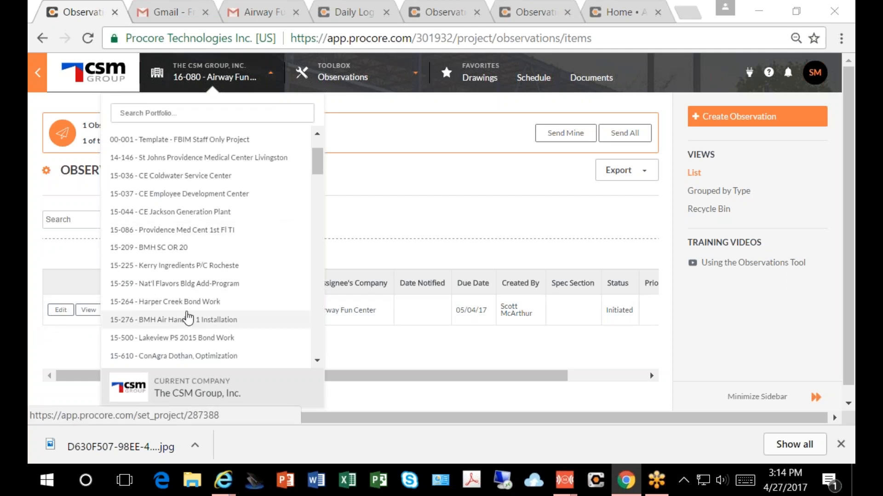
scroll(190, 308, "up", 2)
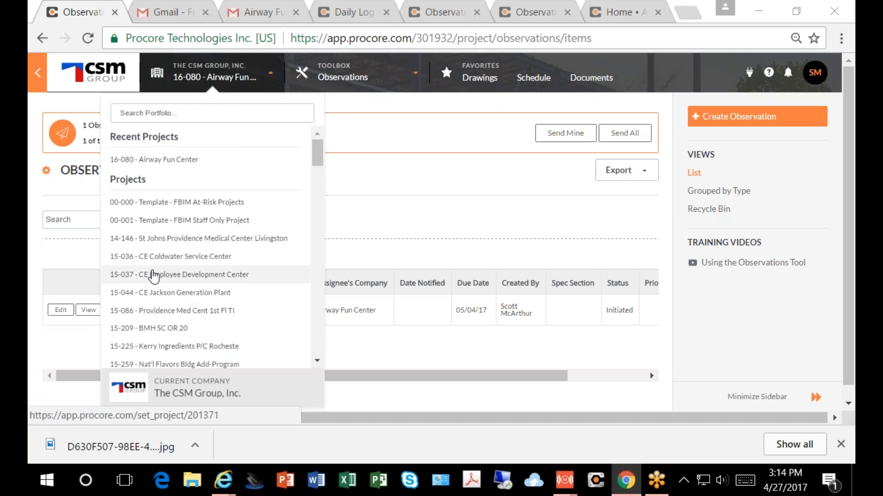
scroll(154, 277, "down", 3)
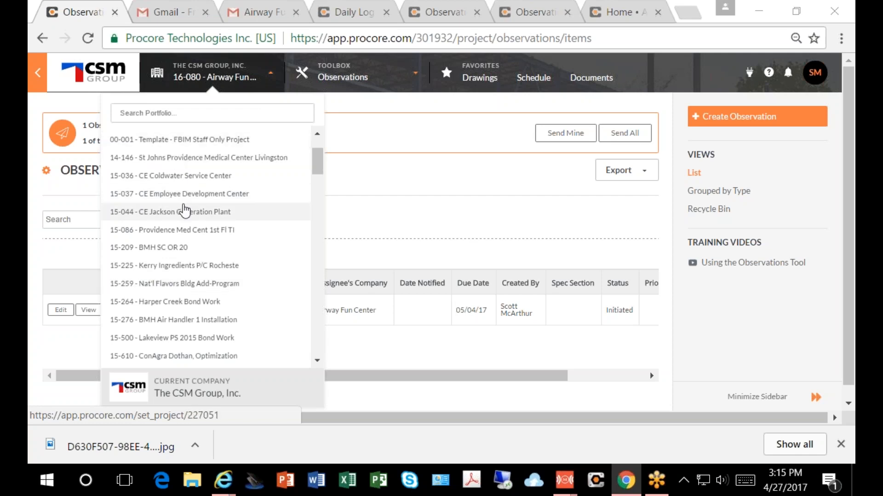
scroll(184, 211, "down", 2)
scroll(184, 213, "down", 2)
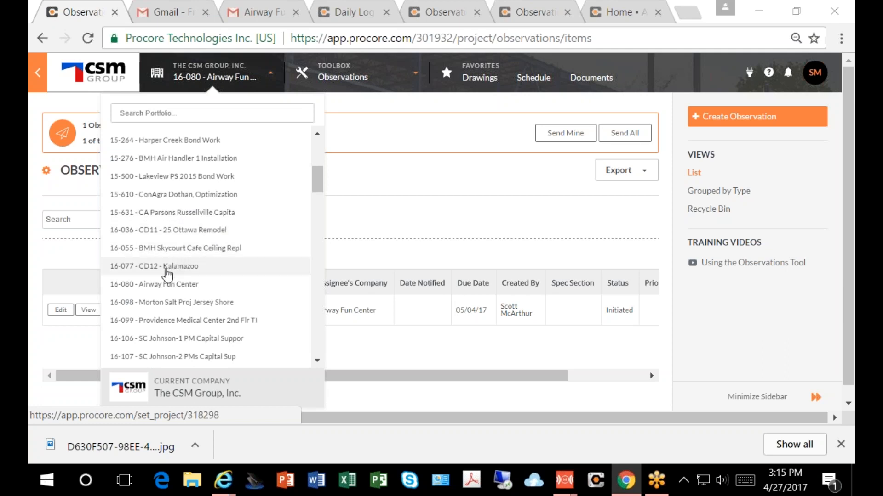
scroll(167, 275, "down", 2)
scroll(167, 276, "up", 2)
scroll(155, 241, "up", 1)
scroll(156, 239, "up", 6)
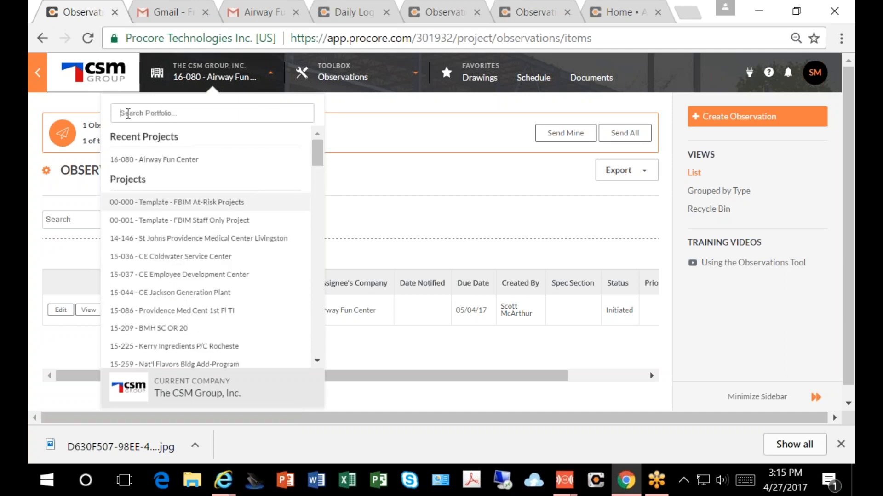
Step: Search the portfolio for "family" and open the Daily Log of project 15067 - Family Health Center South Clinic
left_click(129, 113)
type("family")
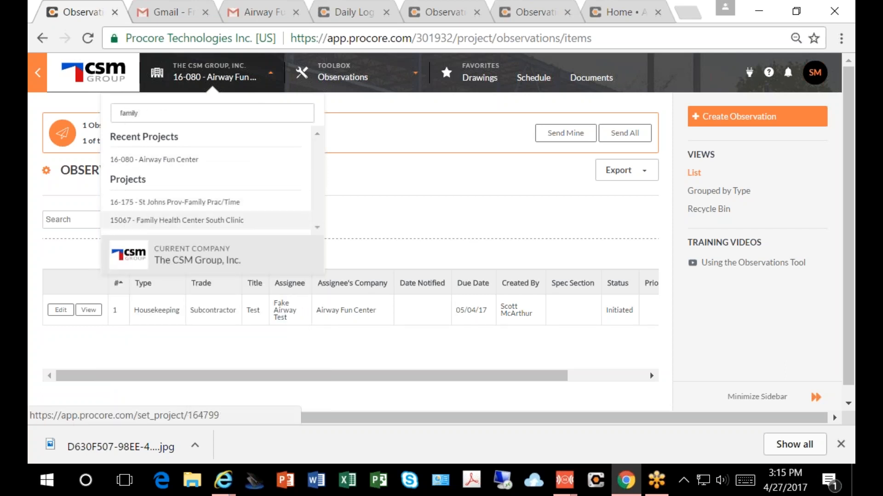
left_click(139, 224)
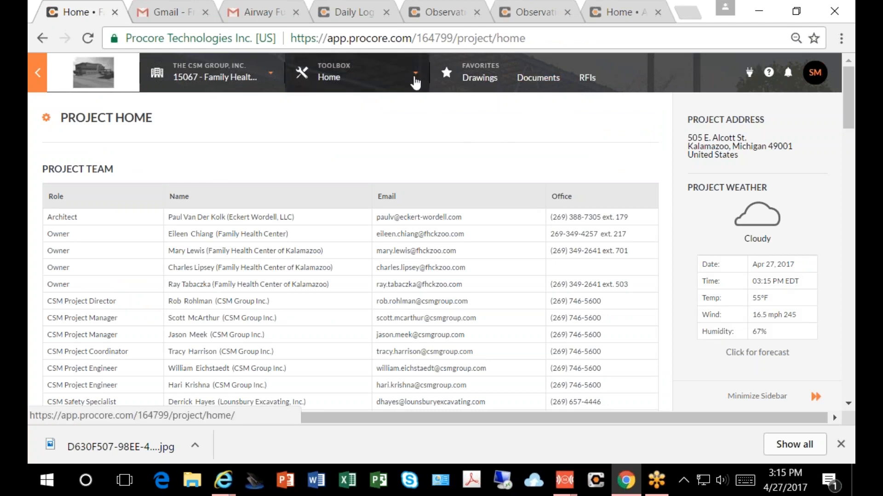
left_click(414, 83)
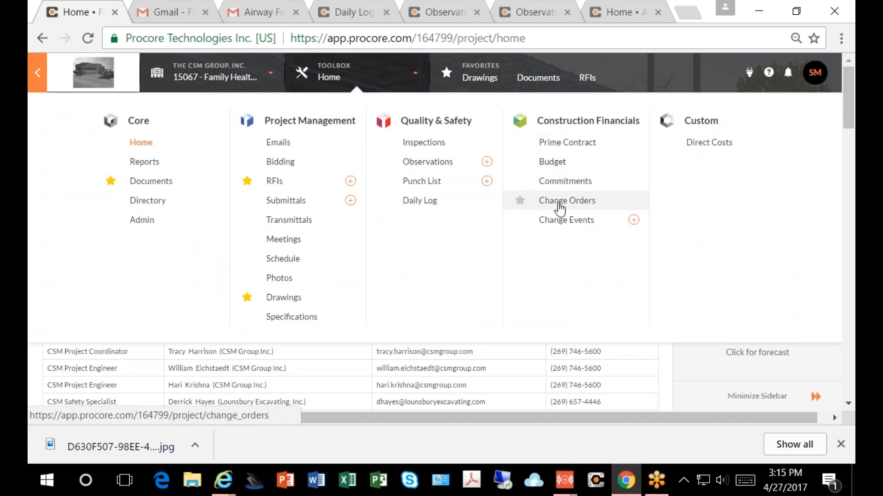
left_click(420, 207)
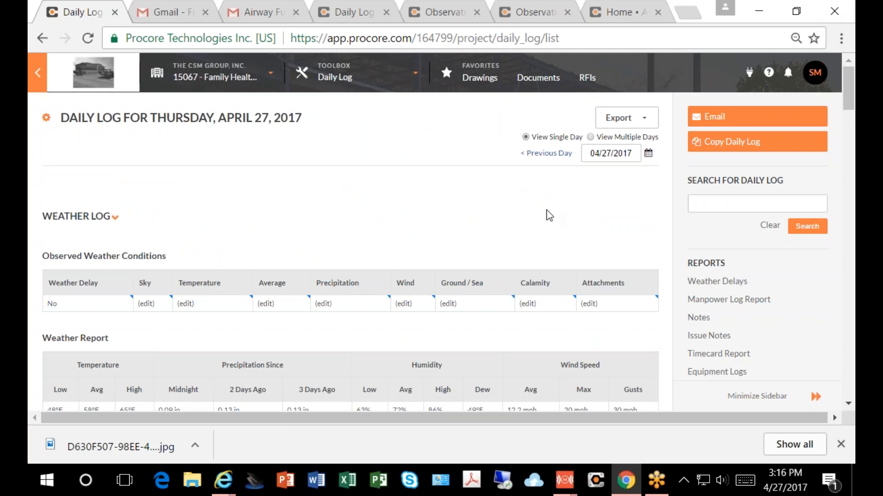
Step: Bring up January 2017 in the daily log's date calendar
left_click(649, 153)
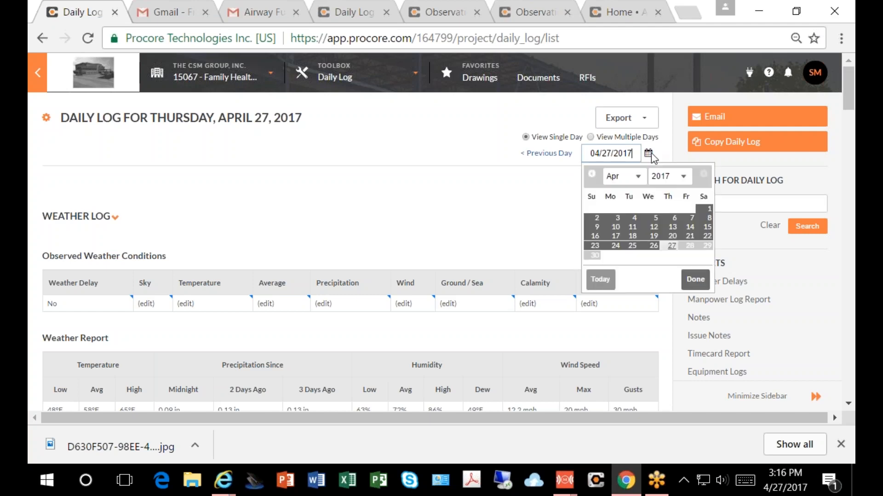
left_click(639, 175)
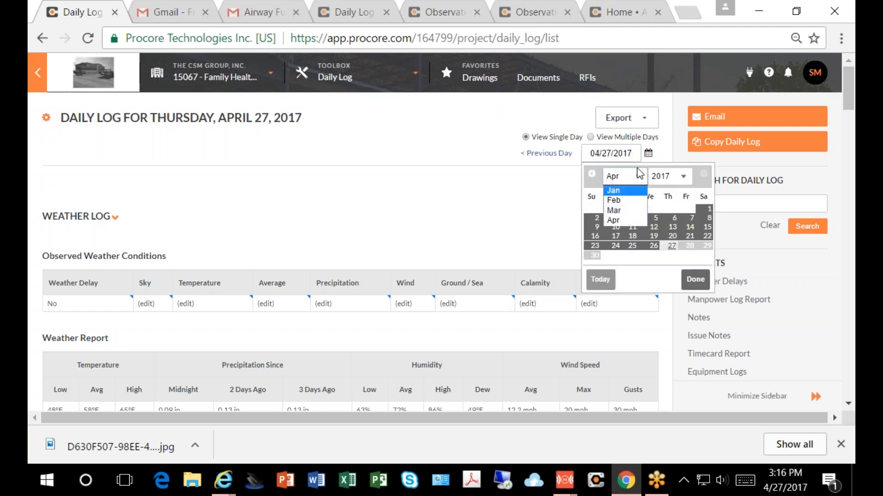
left_click(642, 175)
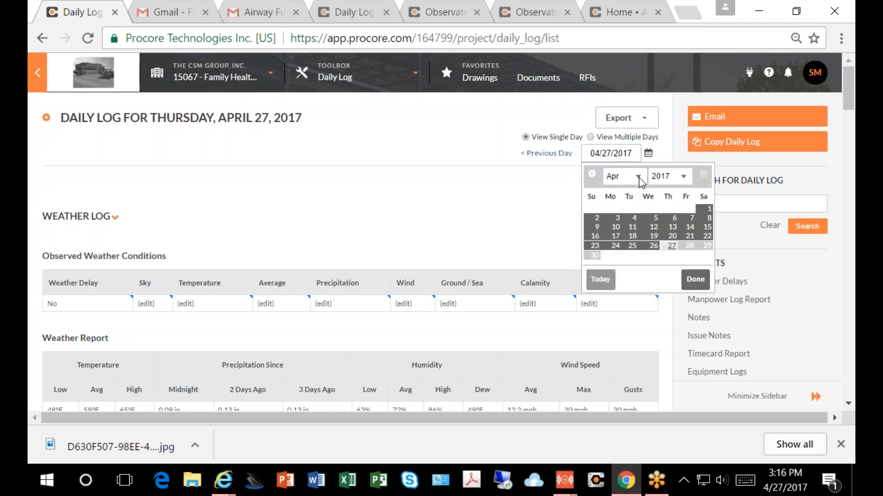
left_click(686, 176)
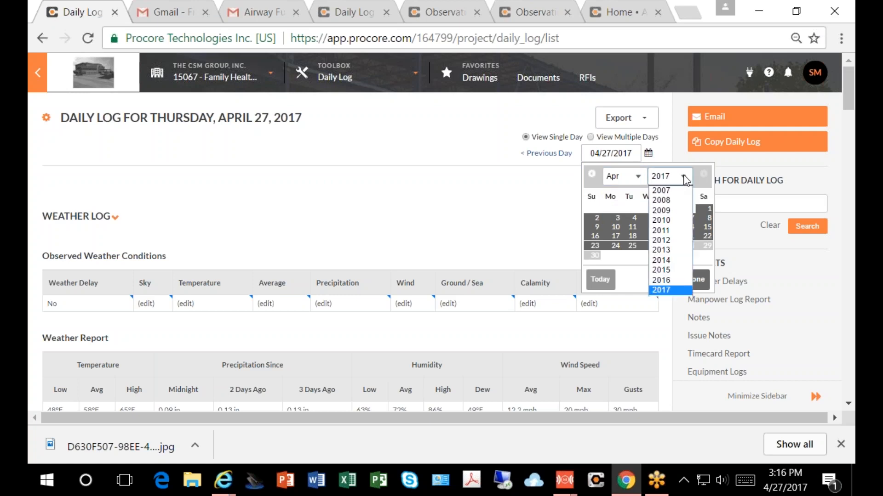
left_click(639, 180)
left_click(639, 179)
left_click(639, 176)
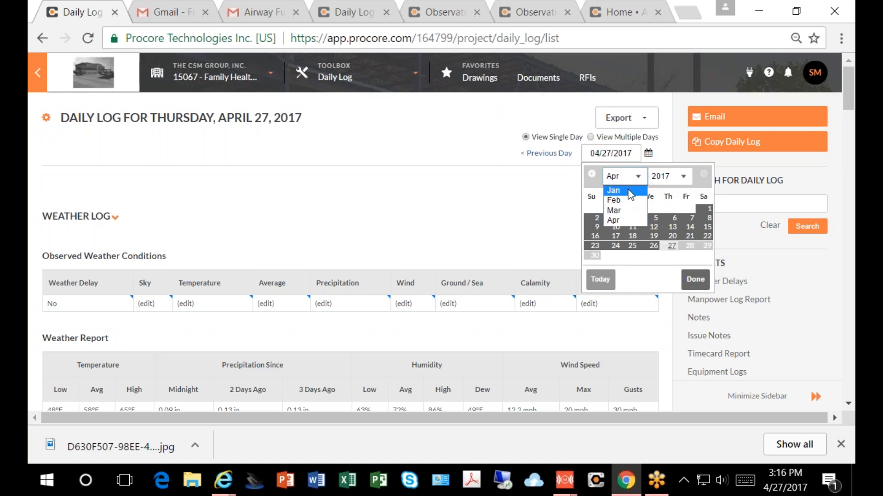
left_click(630, 191)
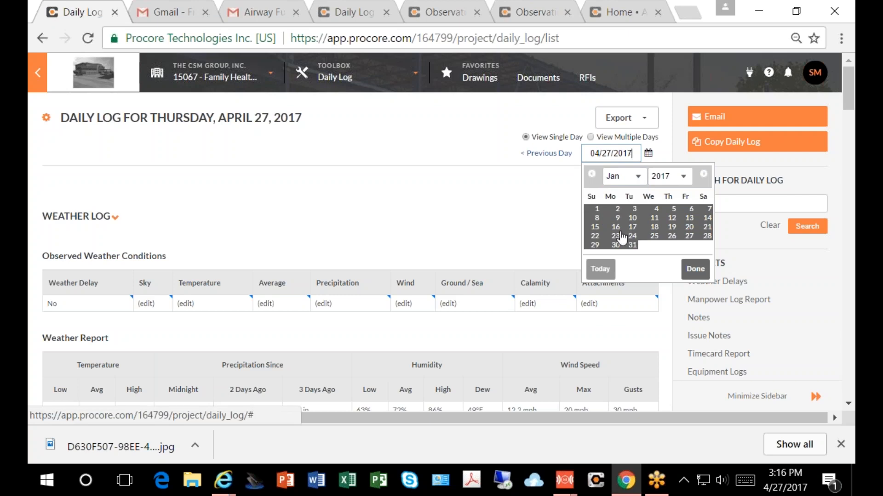
Step: Open the Family Health Center South Clinic project's Observations list
left_click(412, 82)
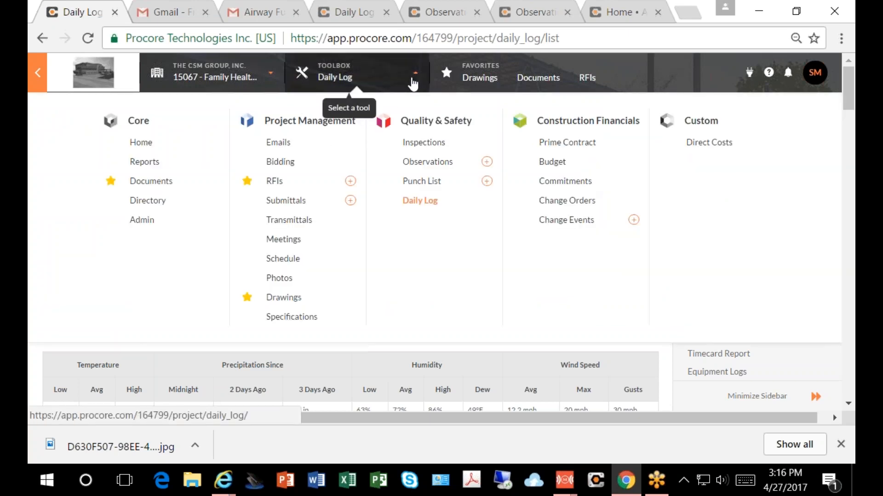
left_click(426, 161)
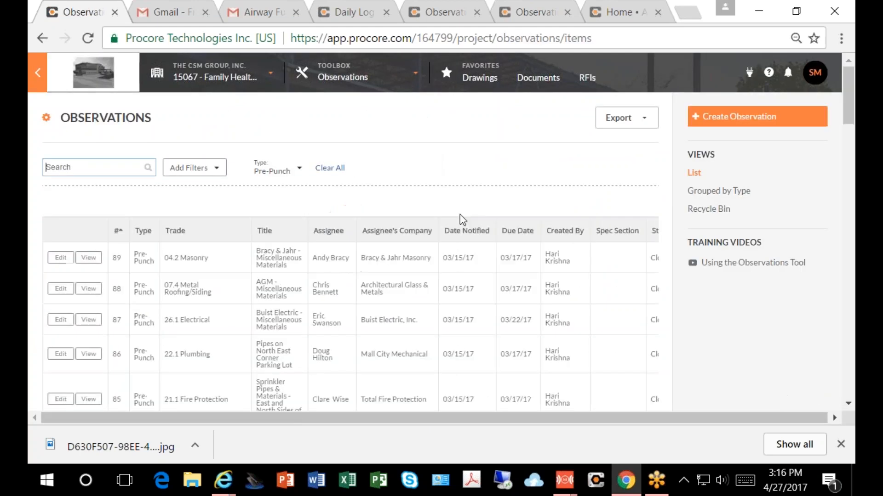
Step: Look over the project's pre-punch observations and open its Punch List
scroll(119, 262, "down", 2)
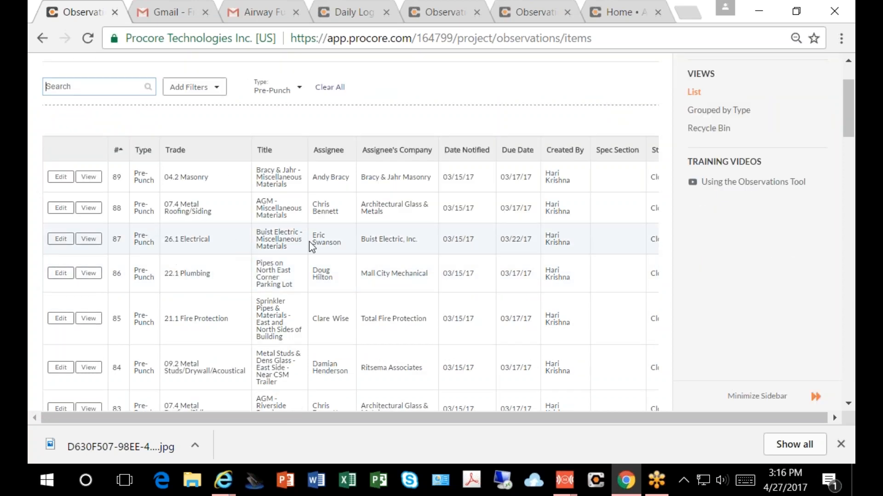
scroll(311, 246, "up", 2)
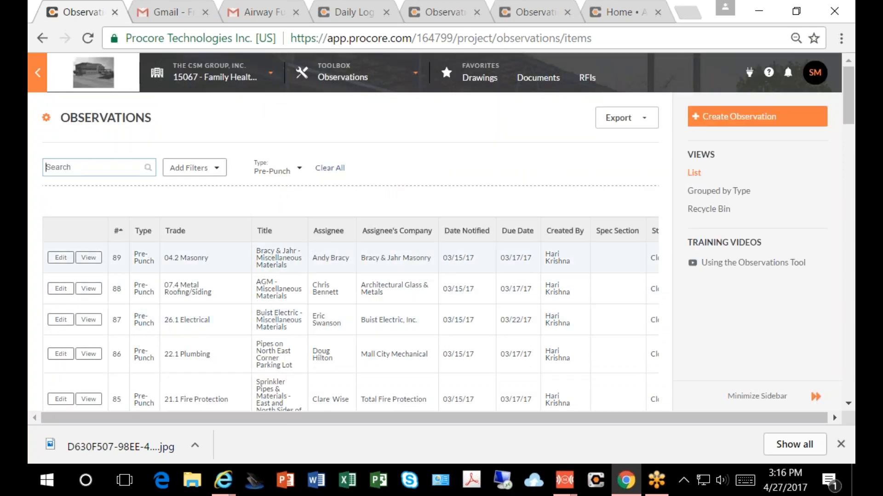
left_click(357, 82)
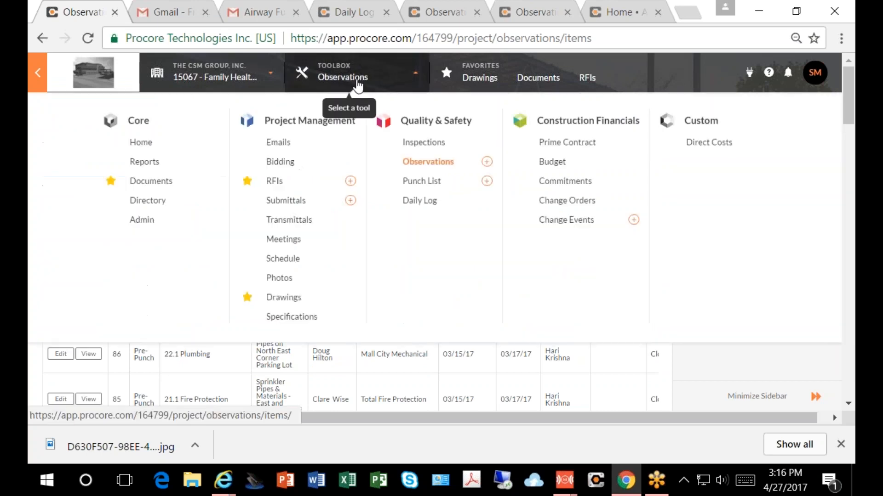
left_click(414, 186)
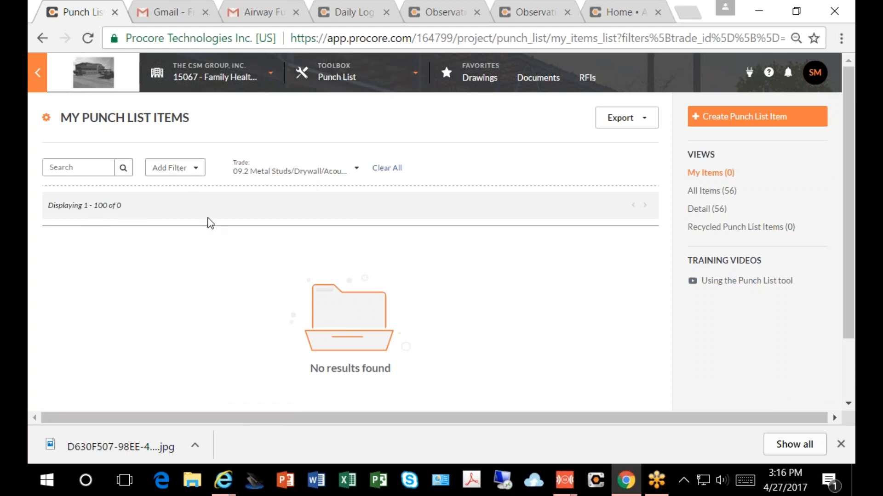
Step: Open the Family Health Center project's Daily Log and display the entries for January 17, 2017
left_click(415, 87)
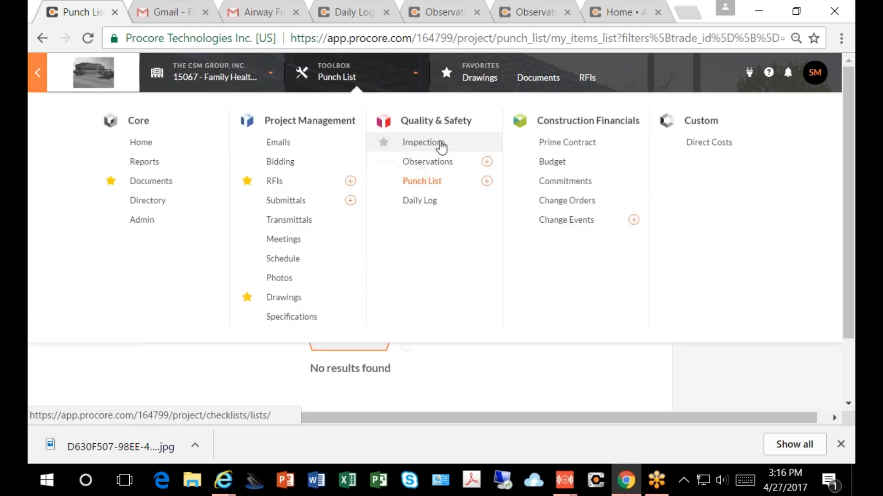
left_click(413, 202)
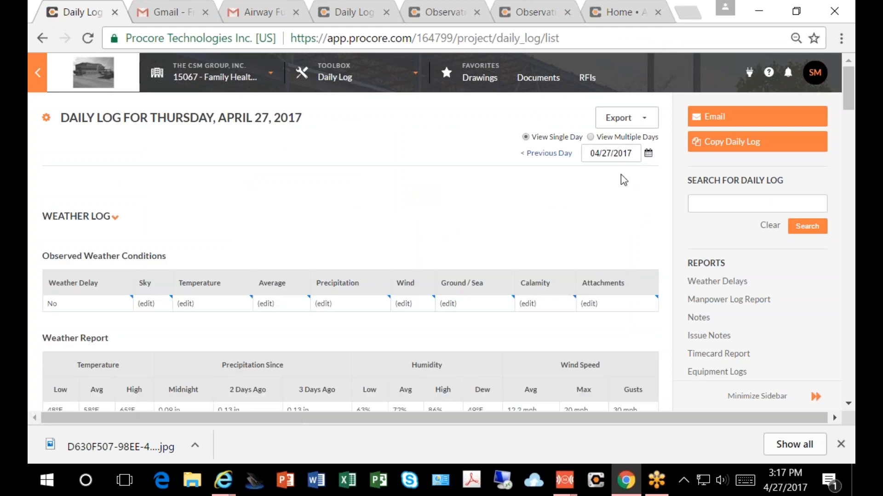
left_click(554, 155)
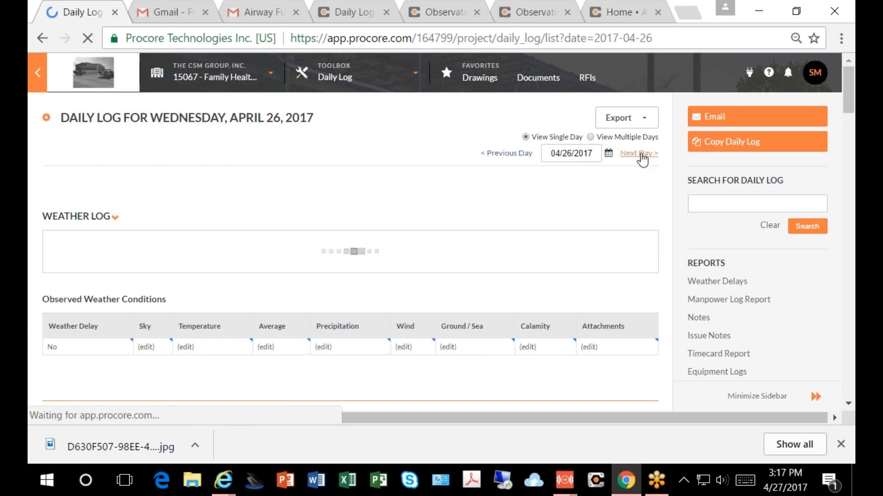
left_click(608, 154)
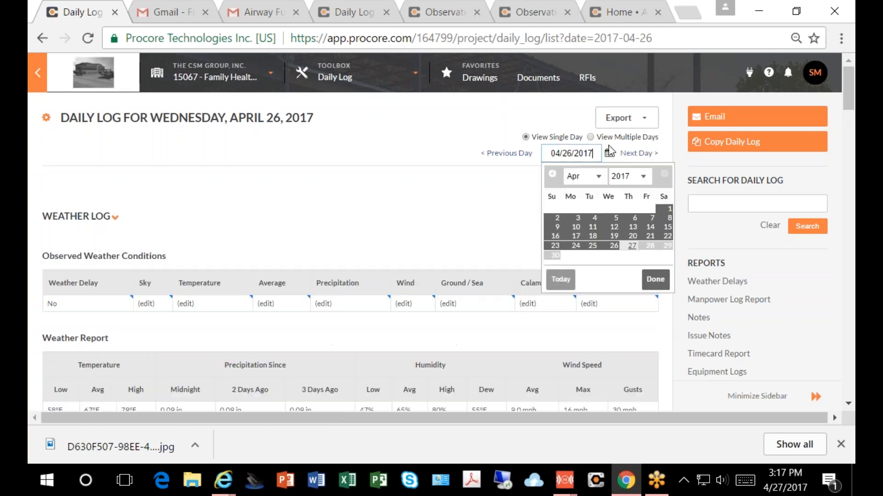
left_click(599, 178)
left_click(577, 191)
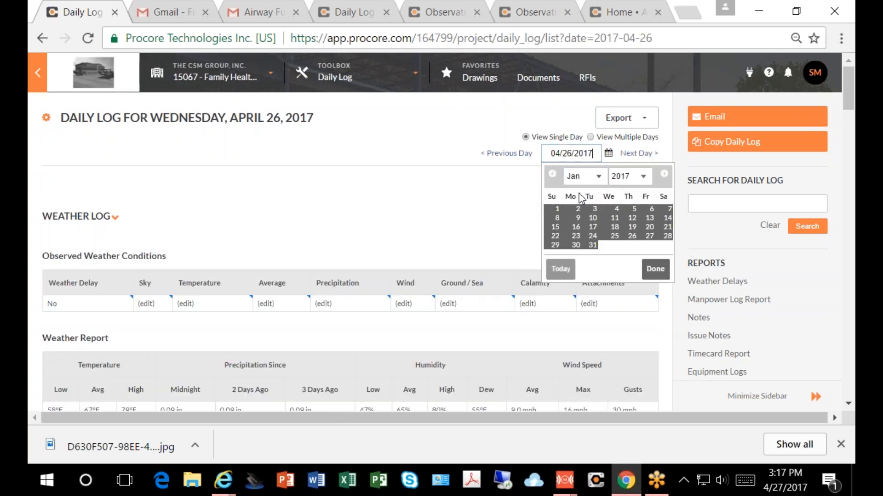
left_click(593, 227)
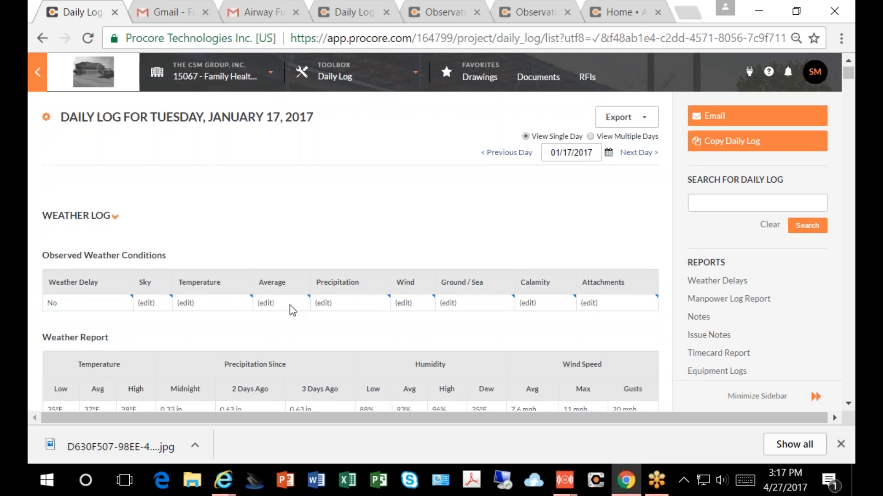
Step: Examine the January 17, 2017 log from the manpower entries and their photo attachments through the notes, equipment and visitor sections
scroll(290, 305, "down", 10)
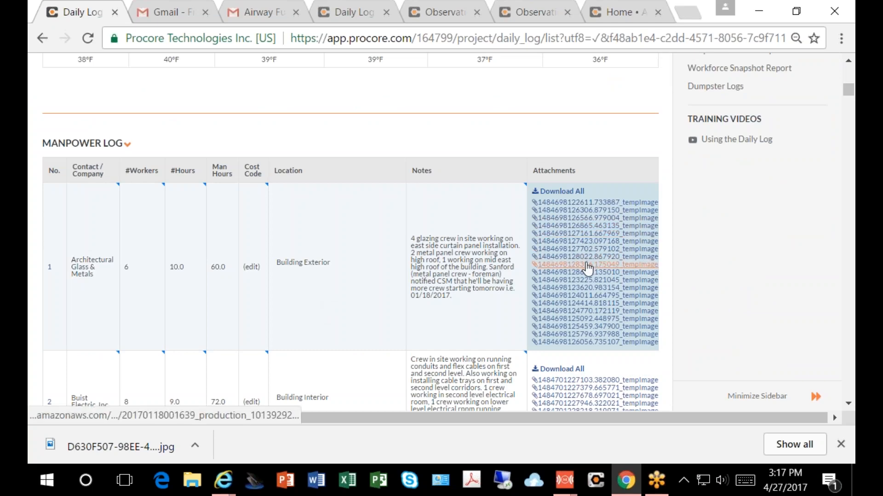
scroll(587, 267, "down", 5)
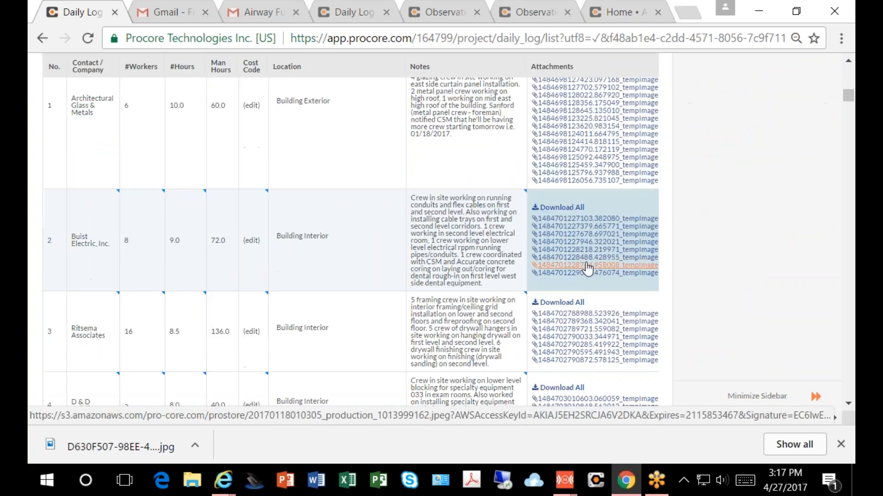
scroll(587, 268, "down", 3)
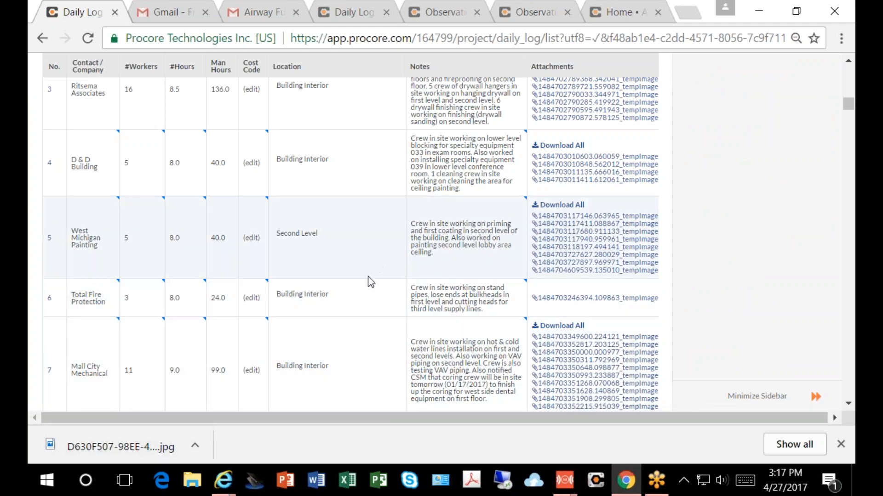
scroll(367, 282, "down", 10)
scroll(367, 283, "down", 10)
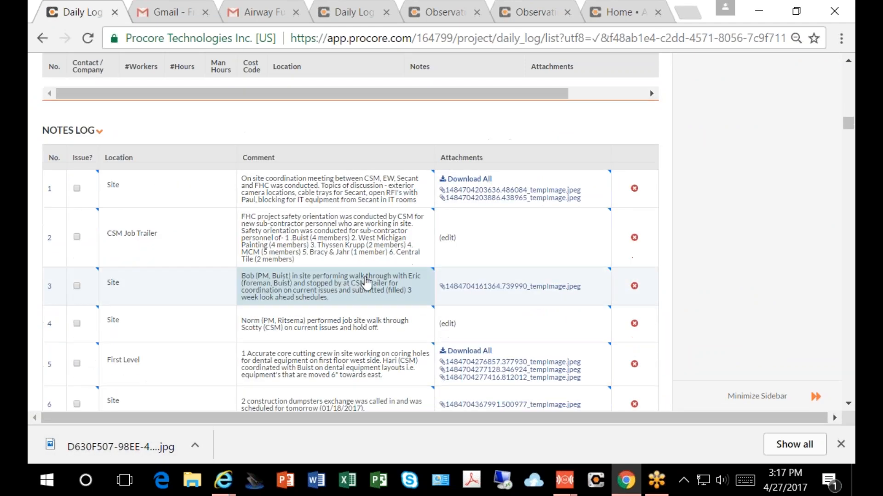
scroll(369, 268, "up", 6)
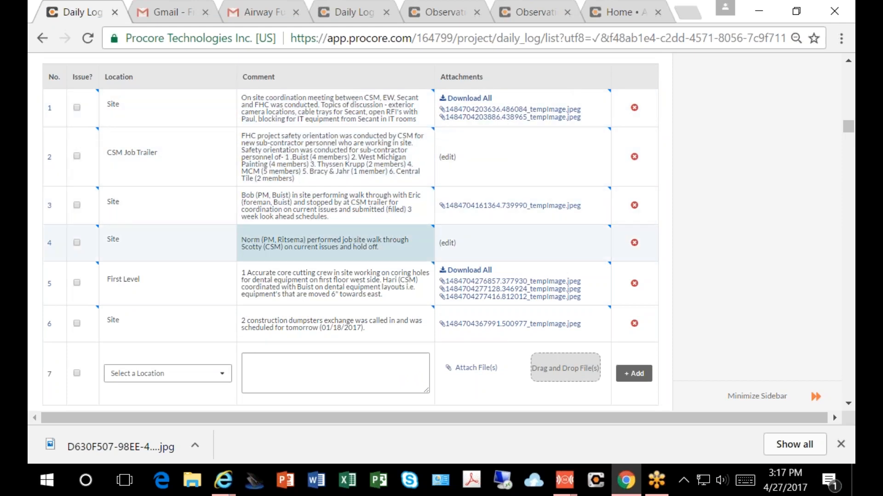
scroll(345, 291, "down", 10)
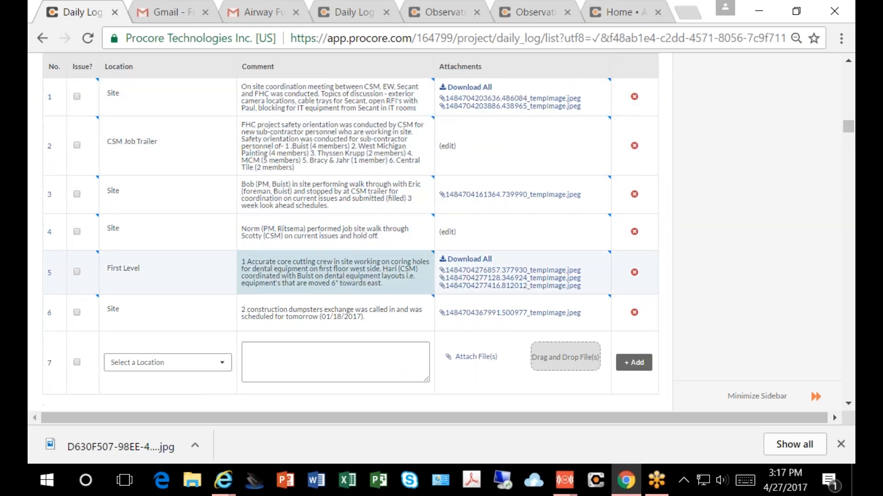
scroll(343, 295, "down", 4)
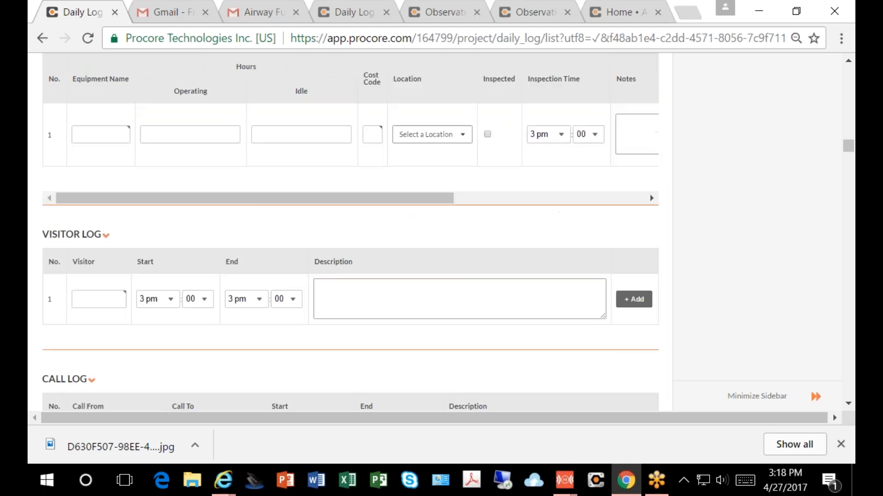
scroll(342, 295, "up", 6)
scroll(345, 295, "up", 10)
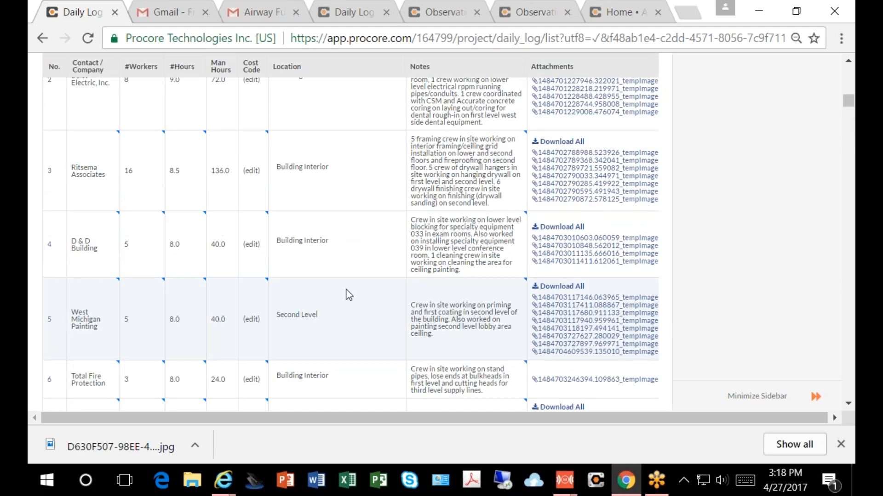
scroll(307, 329, "up", 5)
scroll(285, 342, "up", 2)
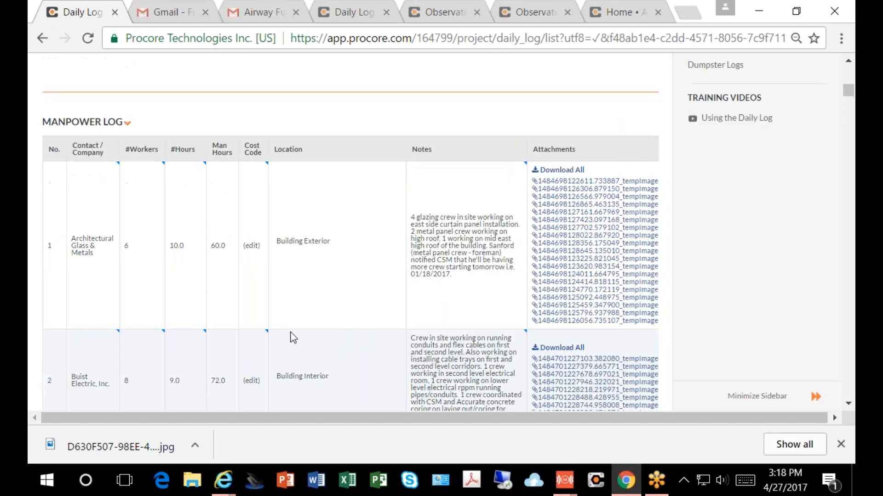
scroll(299, 332, "up", 6)
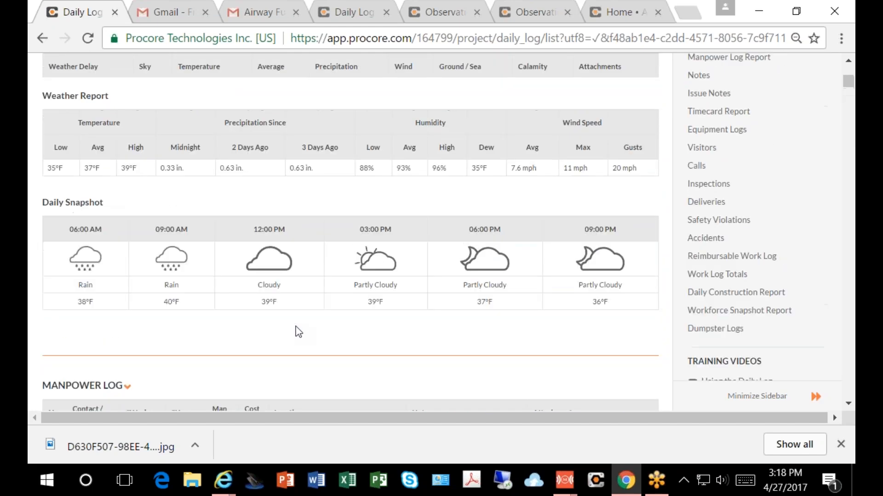
scroll(299, 328, "up", 6)
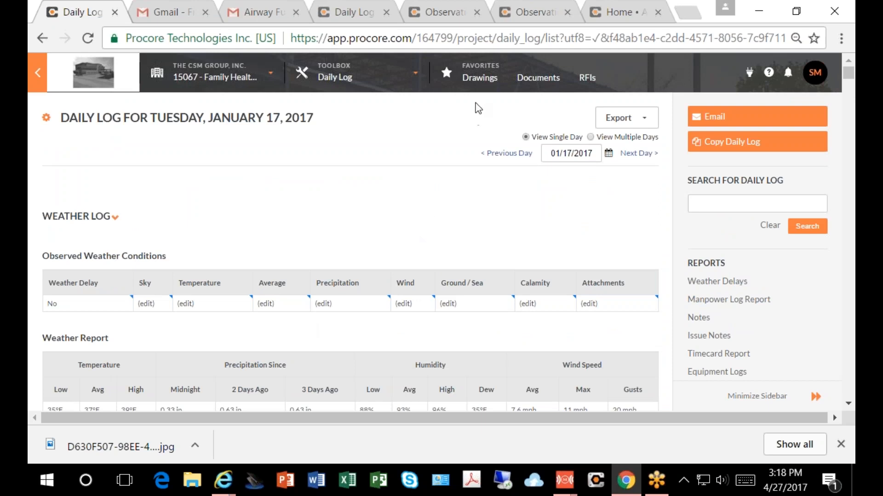
Step: Bring up the project's list of available tools
left_click(416, 78)
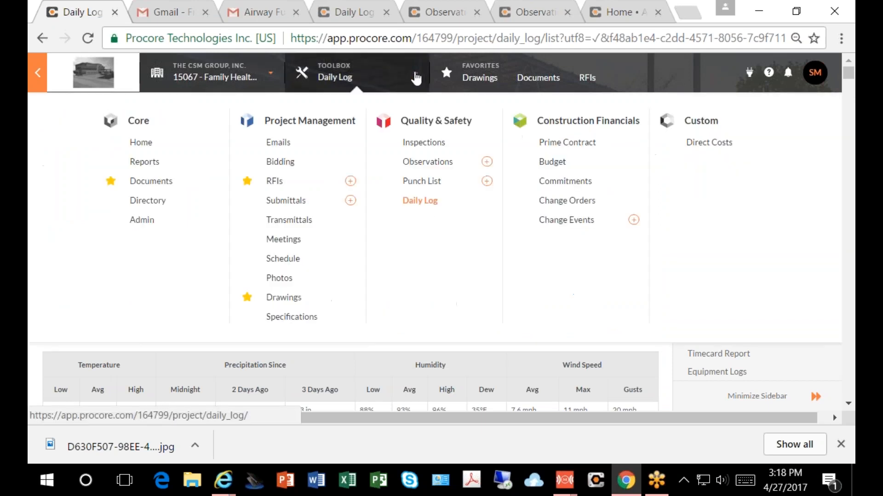